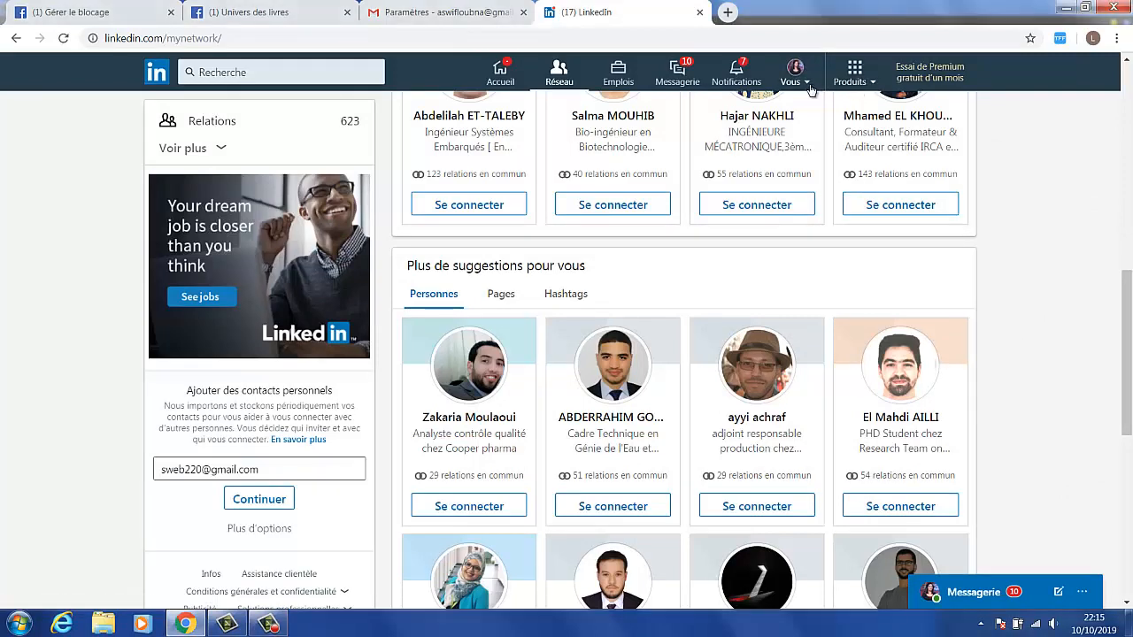
Step: Open the account's Préférences et confidentialité and expand Obtenir une copie de vos données under Comment LinkedIn utilise vos données
click(797, 78)
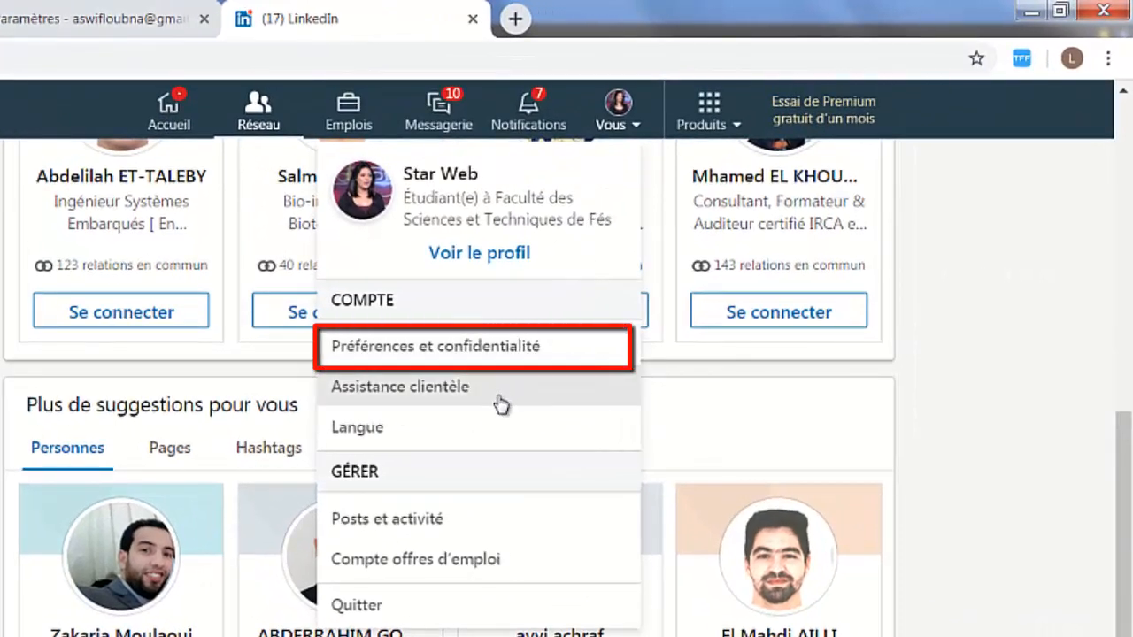
click(580, 350)
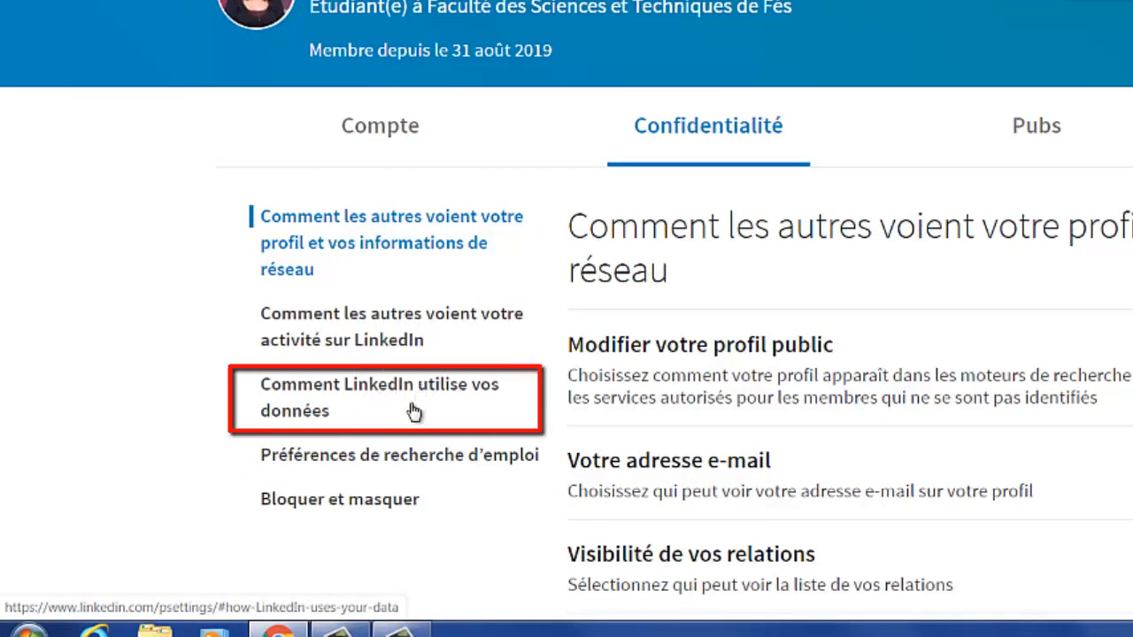
click(413, 412)
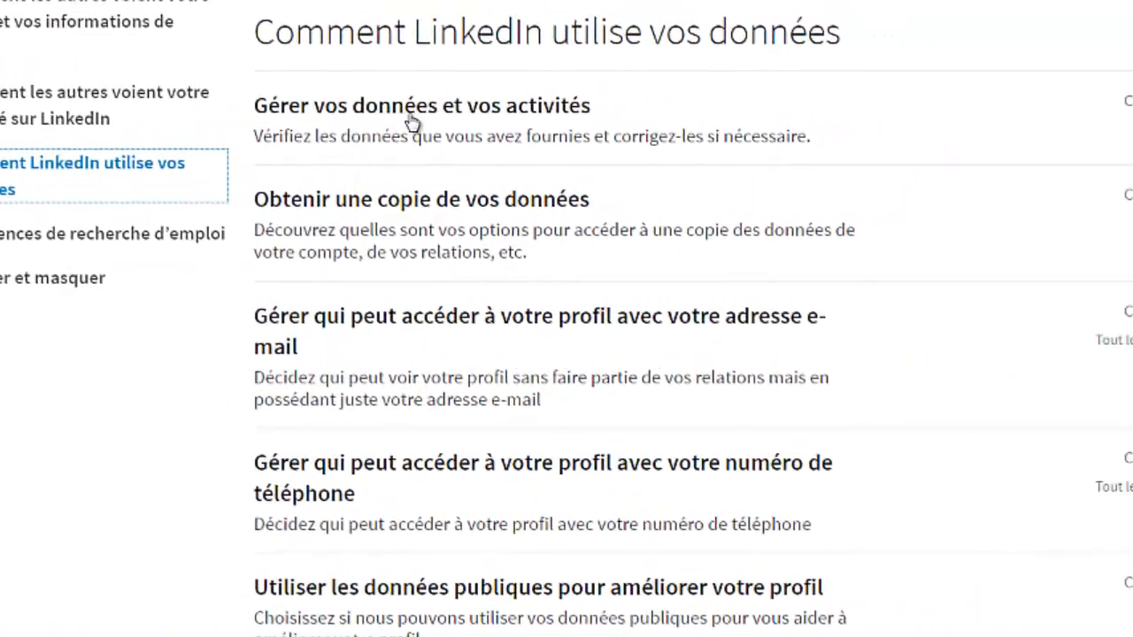
click(428, 221)
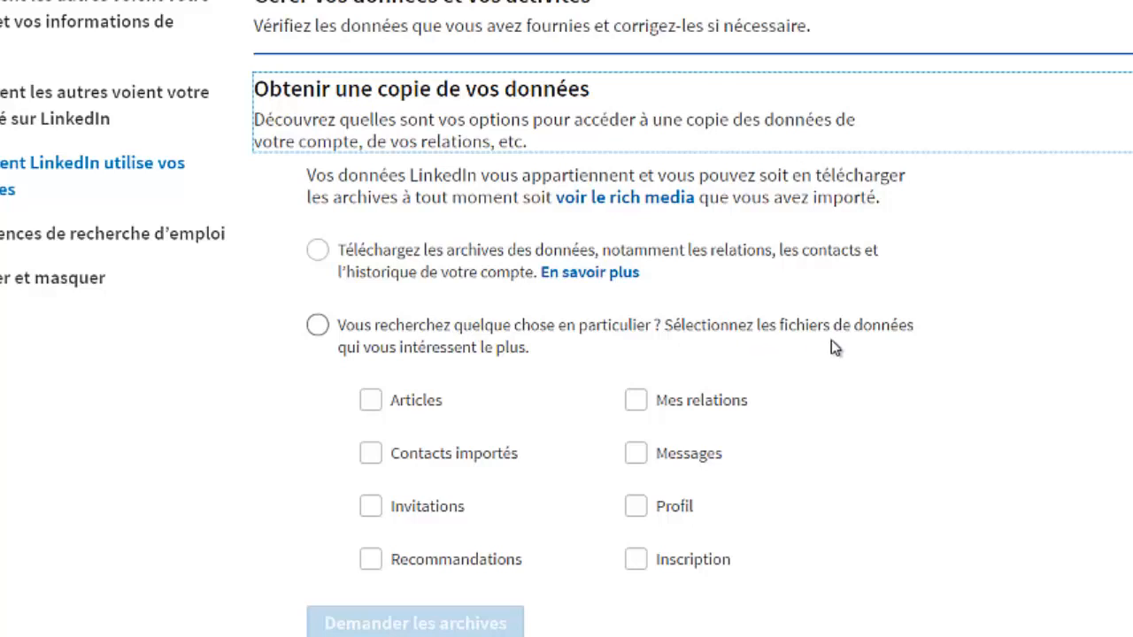
Step: Choose to download the full data archives, including relations, contacts and account history, and request them
click(318, 251)
scroll(652, 333, down, 1)
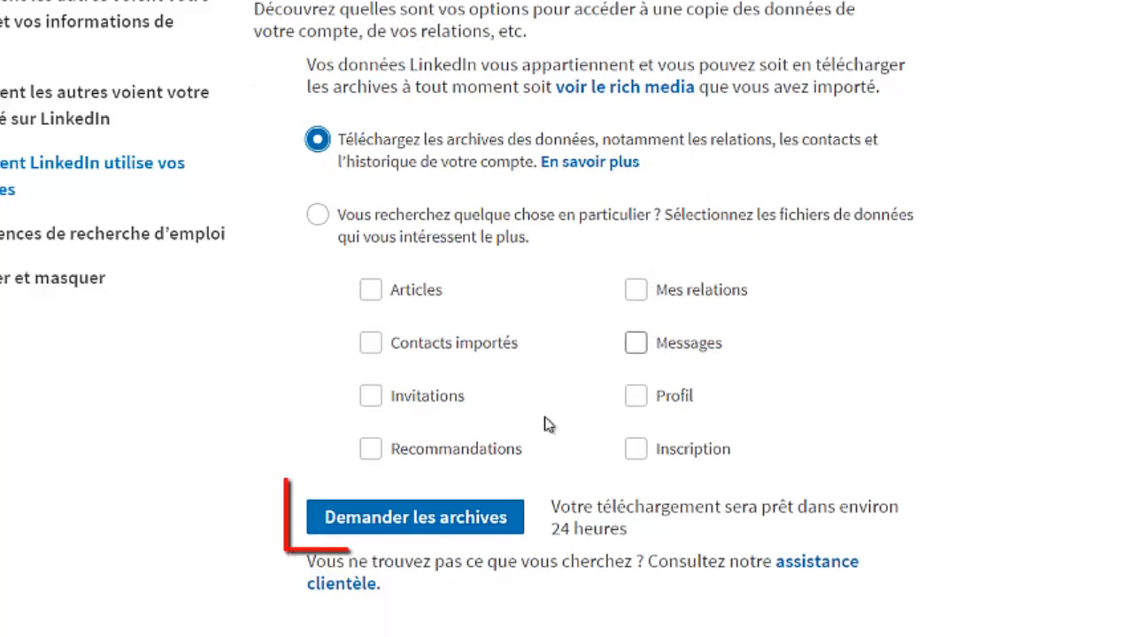
click(361, 529)
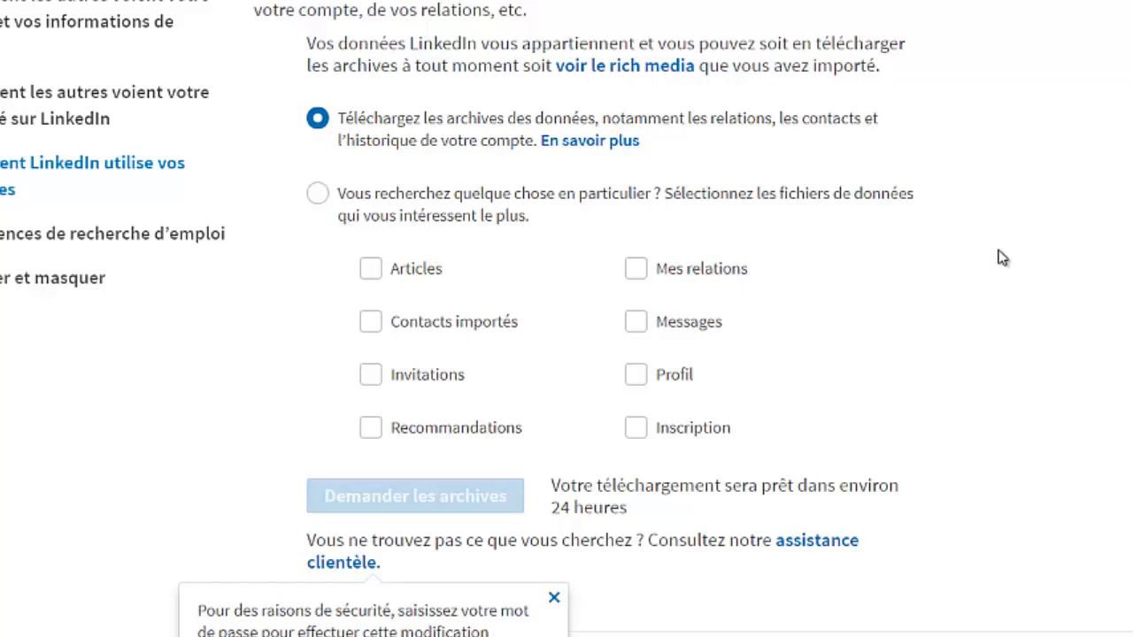
Step: Enter the account password in the security prompt and submit it to authorize the archive request
scroll(1001, 257, down, 3)
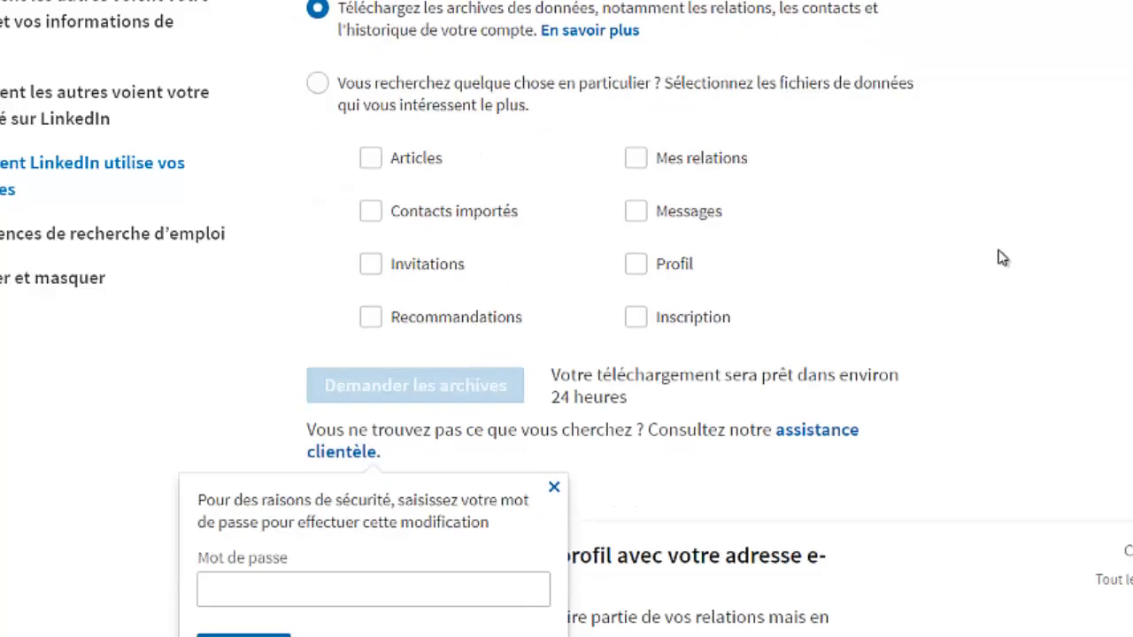
click(432, 489)
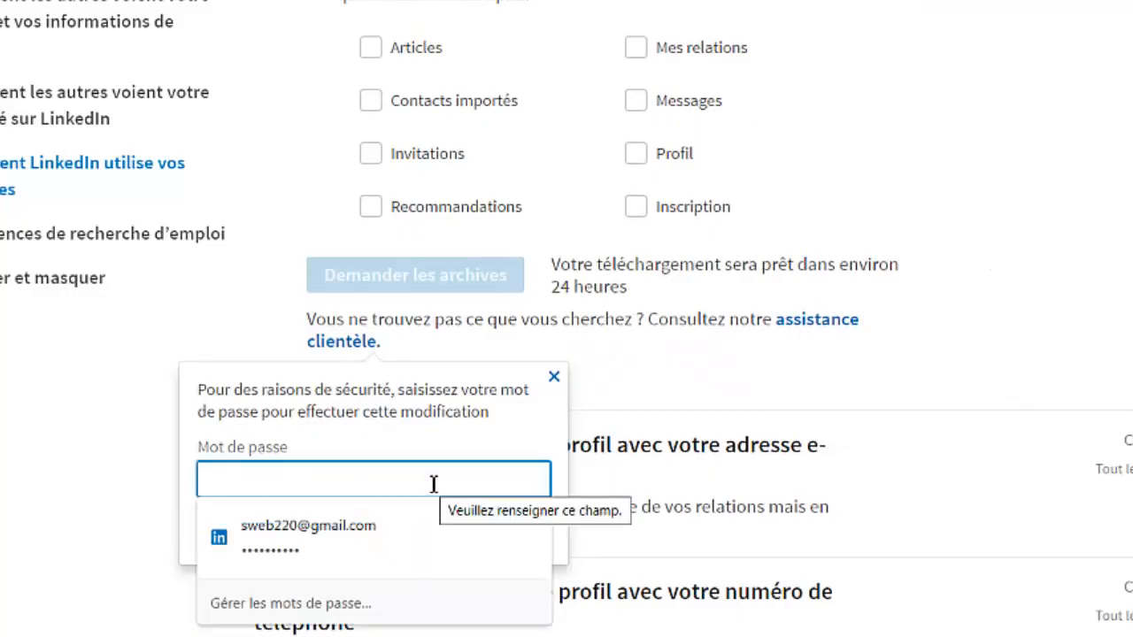
text(•)
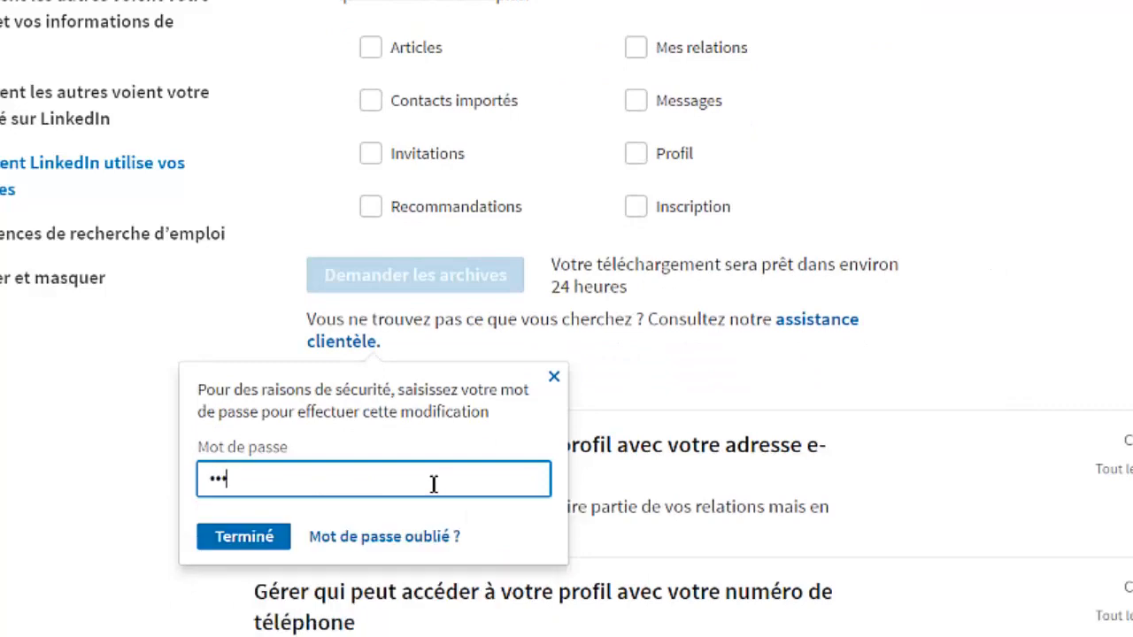
text(••••••••)
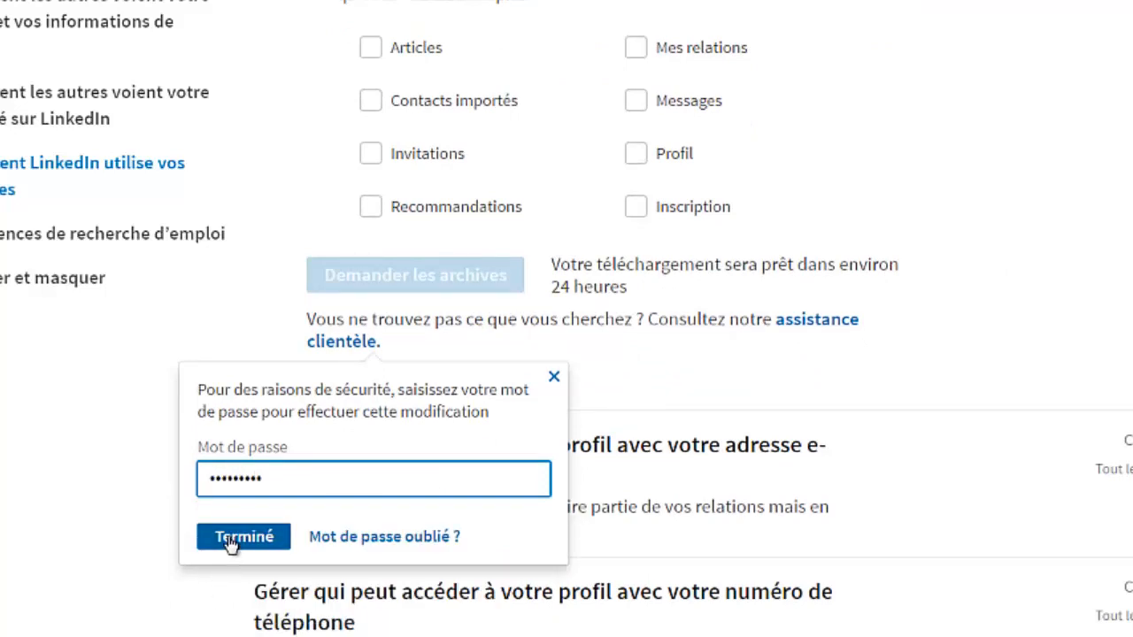
click(232, 539)
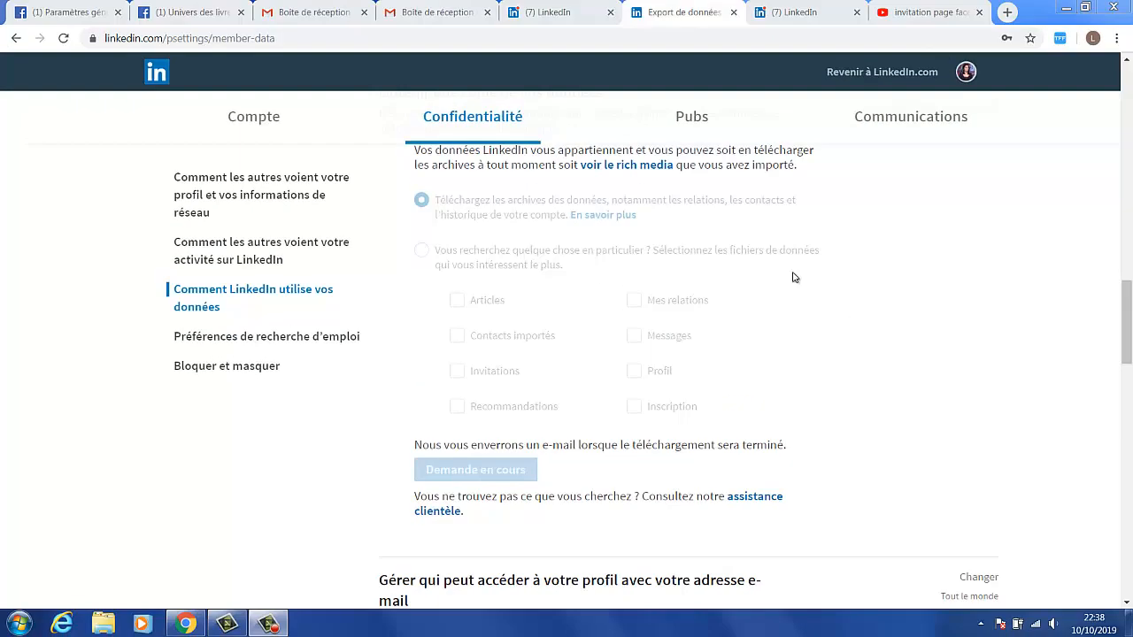
Step: Switch to the Gmail inbox and open LinkedIn's message in Réseaux sociaux about the first part of the data archives
click(460, 15)
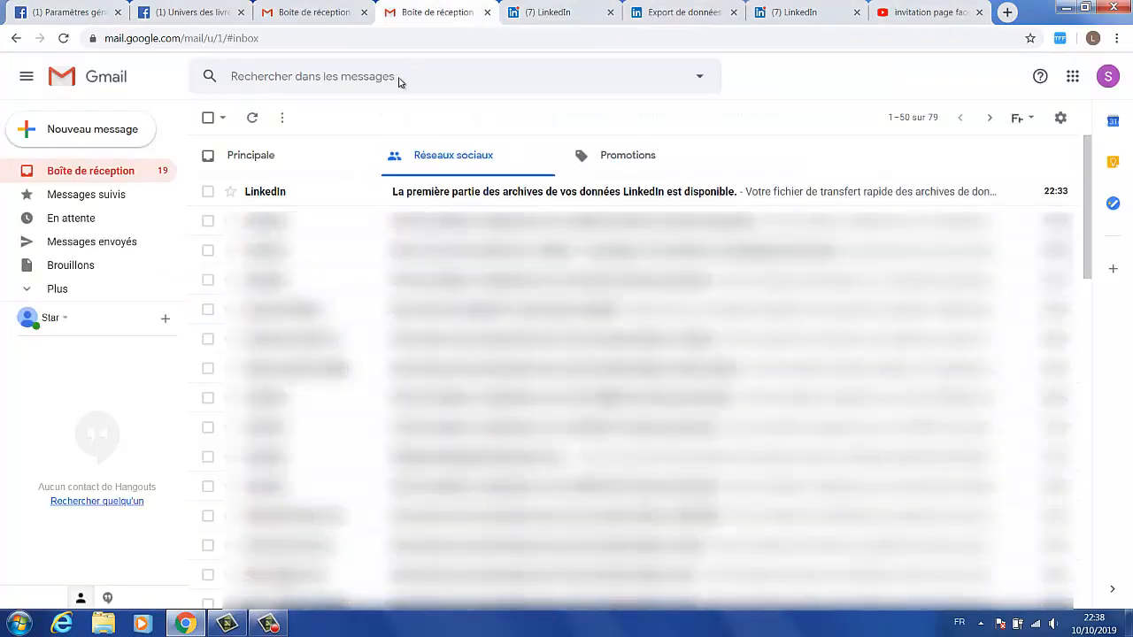
click(274, 155)
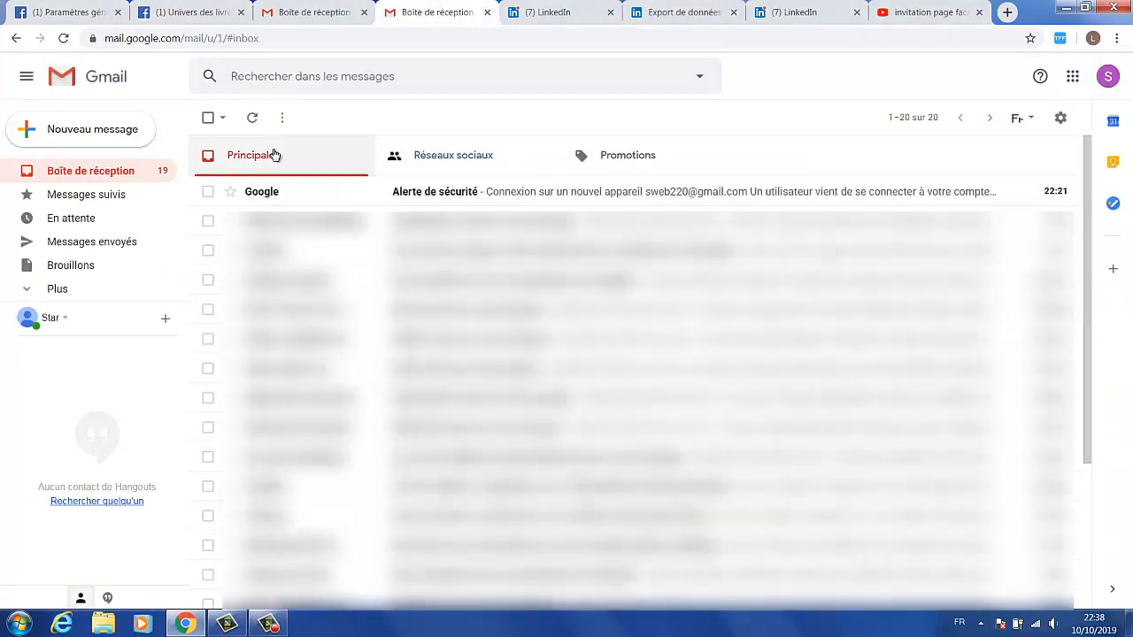
click(489, 153)
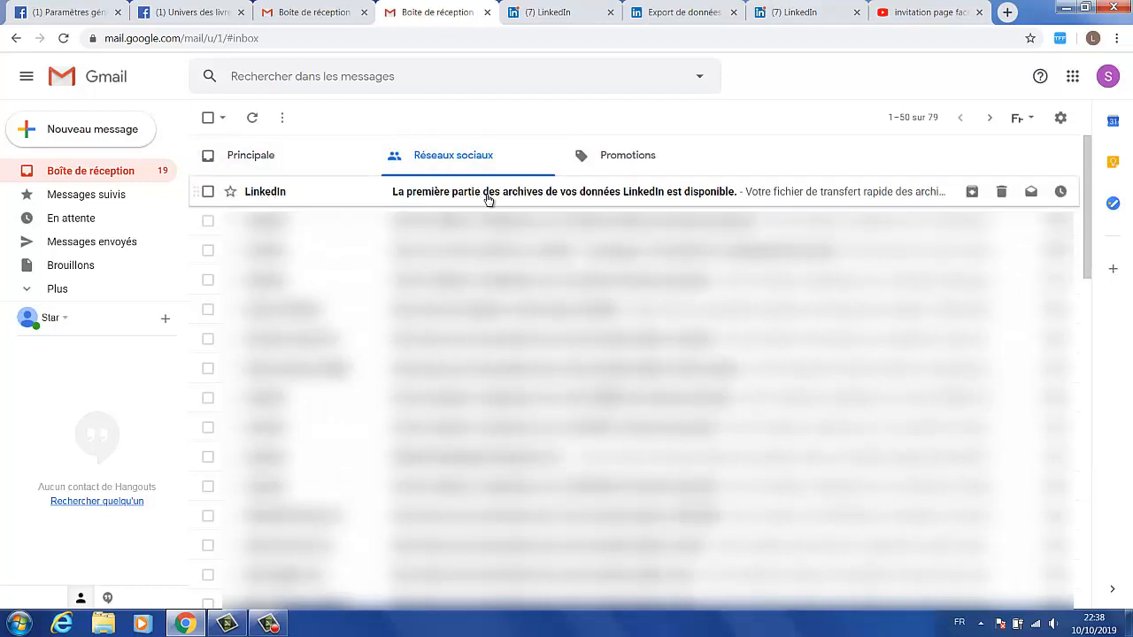
click(691, 193)
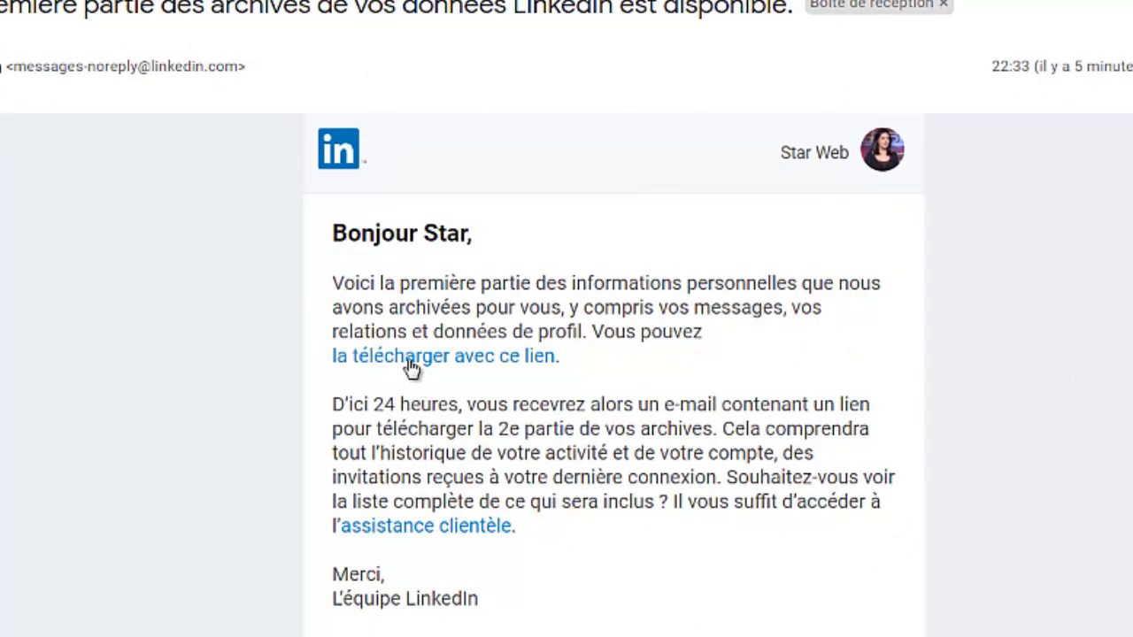
Step: Follow the email's download link, download the archives from LinkedIn, and open the downloaded Basic_LinkedInData zip file
click(411, 368)
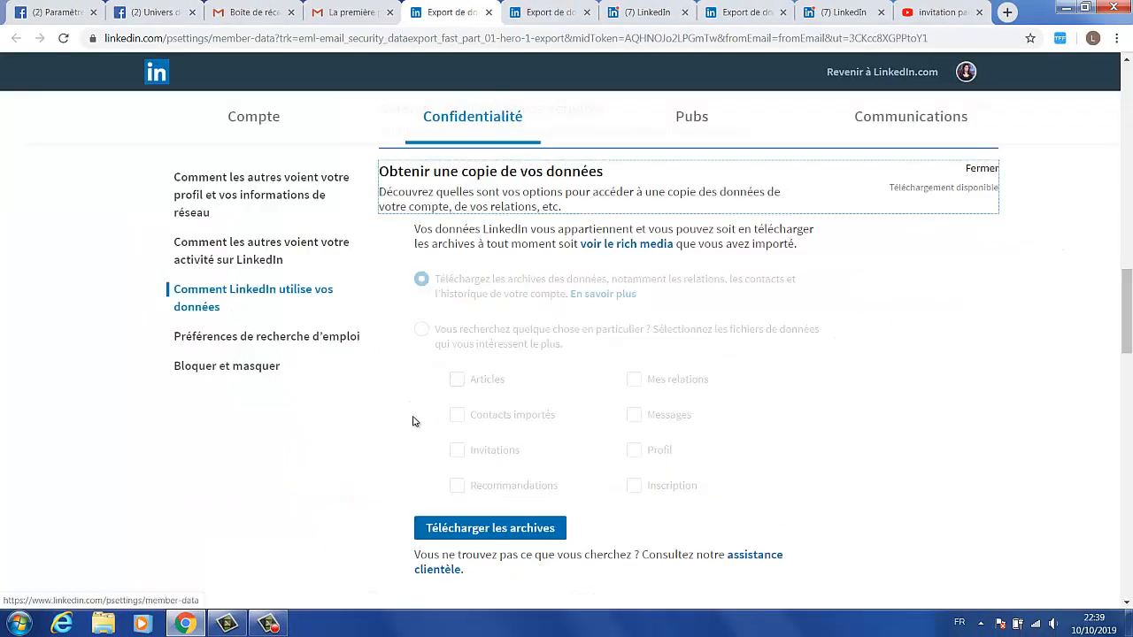
click(522, 531)
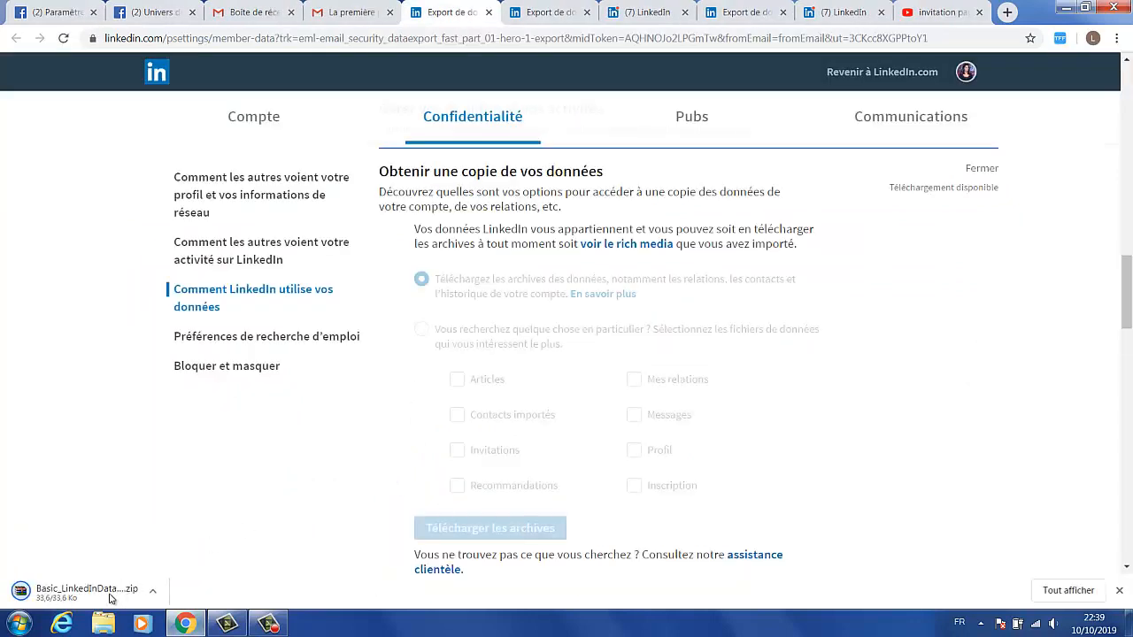
click(154, 592)
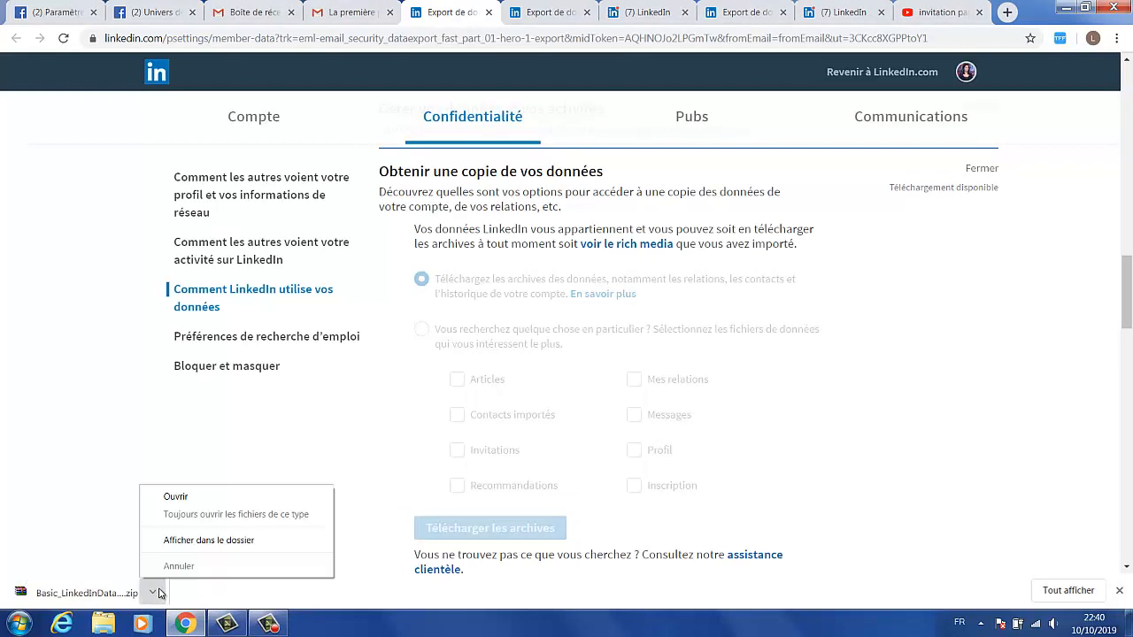
click(207, 501)
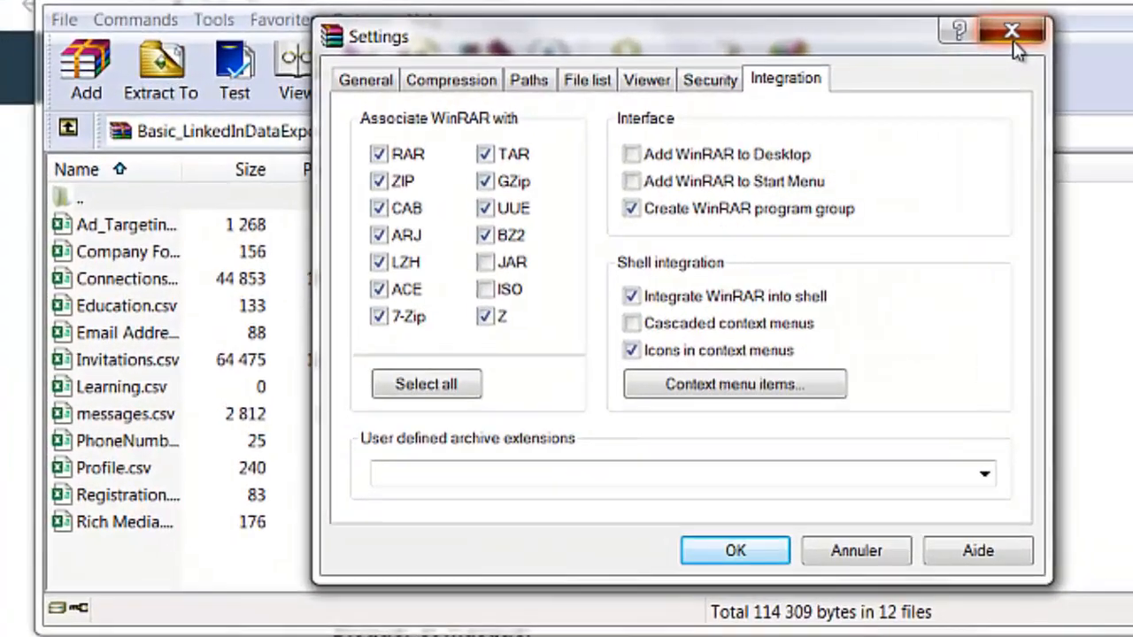
Step: Dismiss the WinRAR integration settings and widen the Name column so the archive's full file names fit
click(819, 49)
drag(1131, 630, 1132, 636)
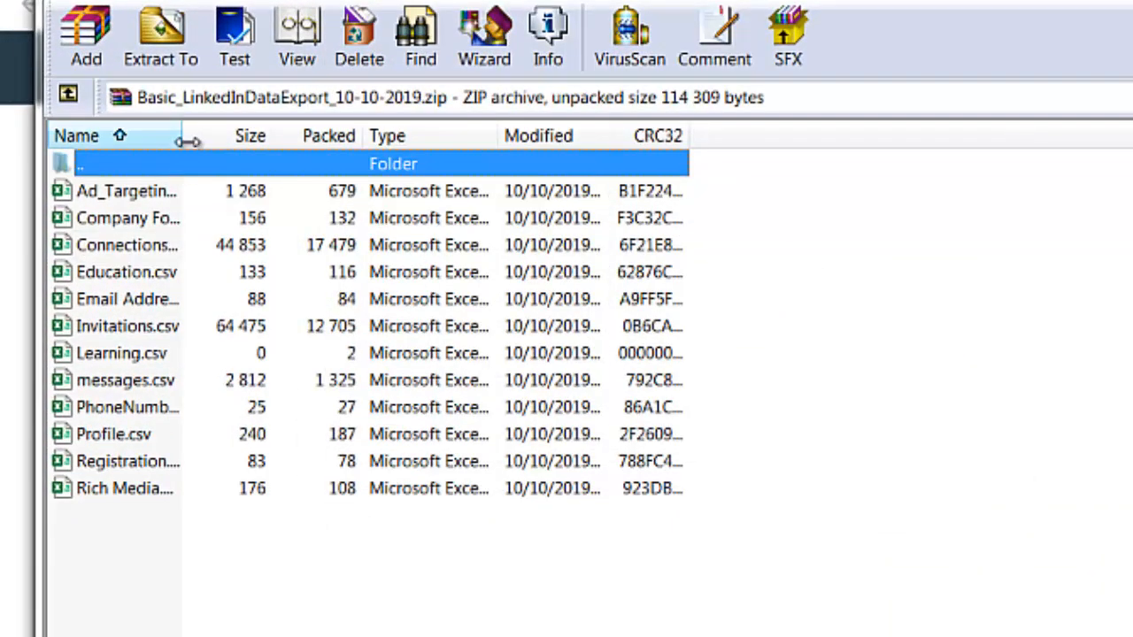
drag(183, 135, 727, 168)
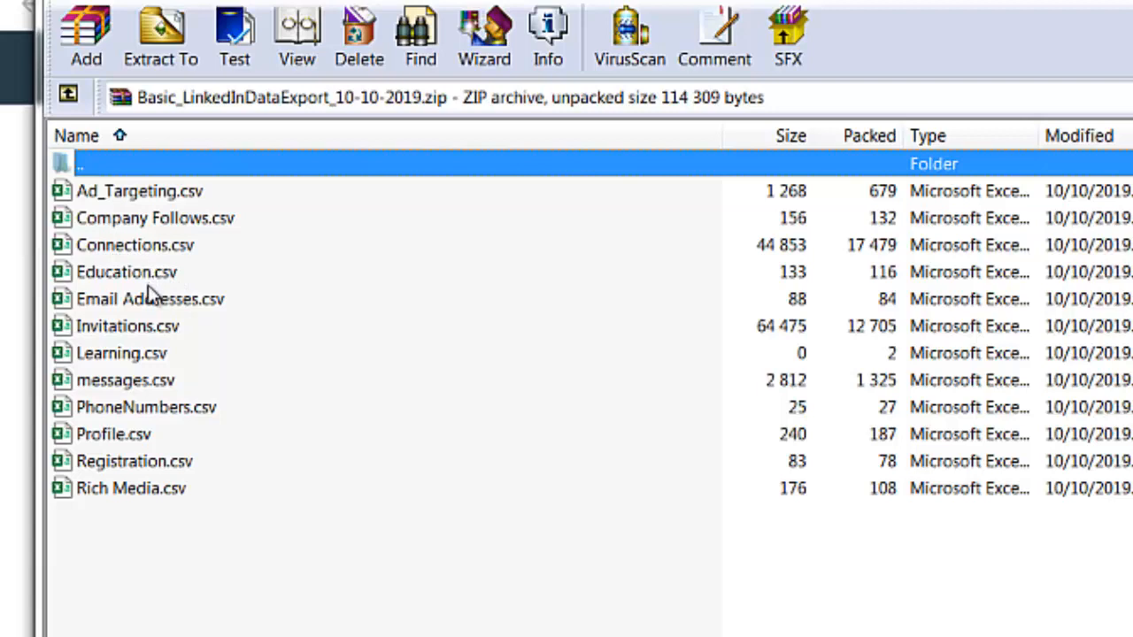
Step: Extract Connections.csv from the archive to the desktop (Bureau)
click(164, 246)
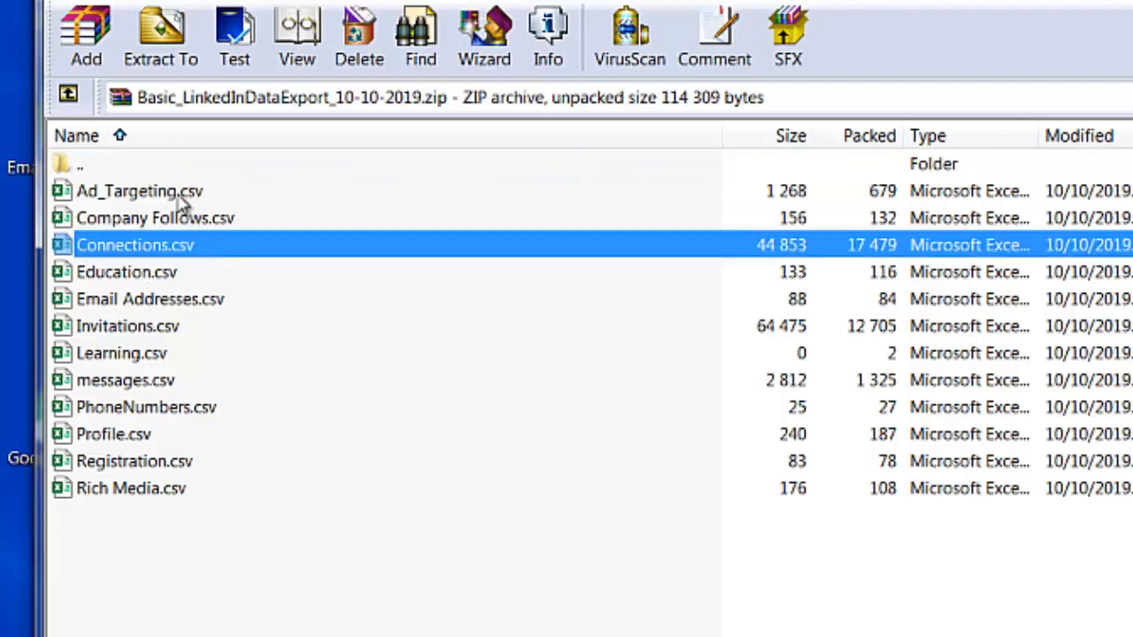
right_click(191, 247)
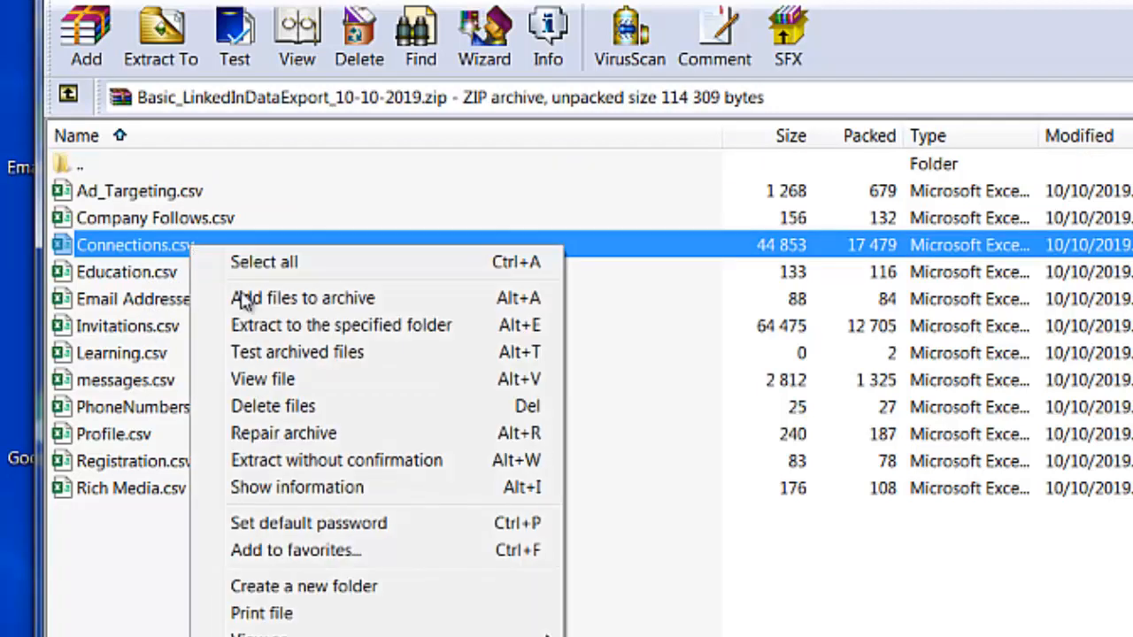
click(328, 335)
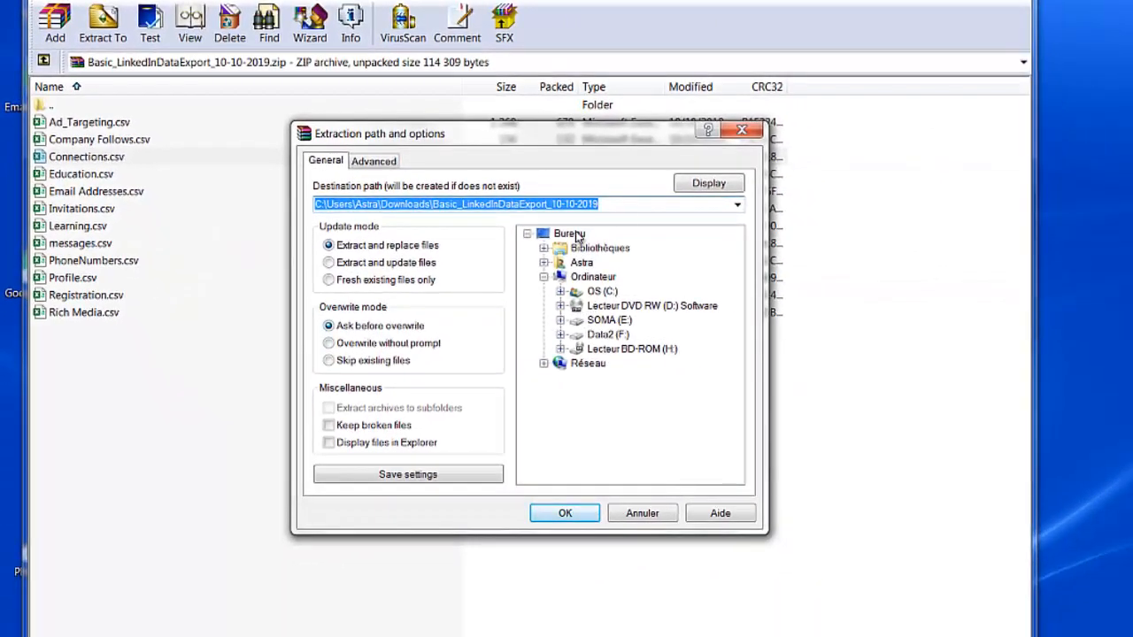
click(571, 233)
click(555, 521)
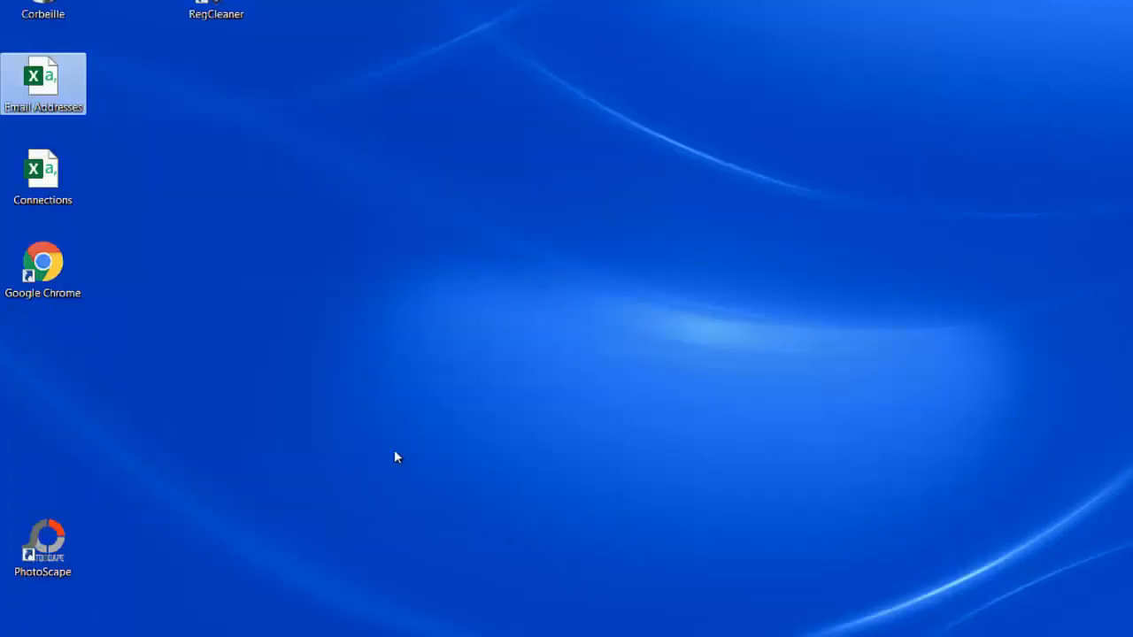
Step: Open the extracted Connections file from the desktop in Excel and maximize its window
click(47, 202)
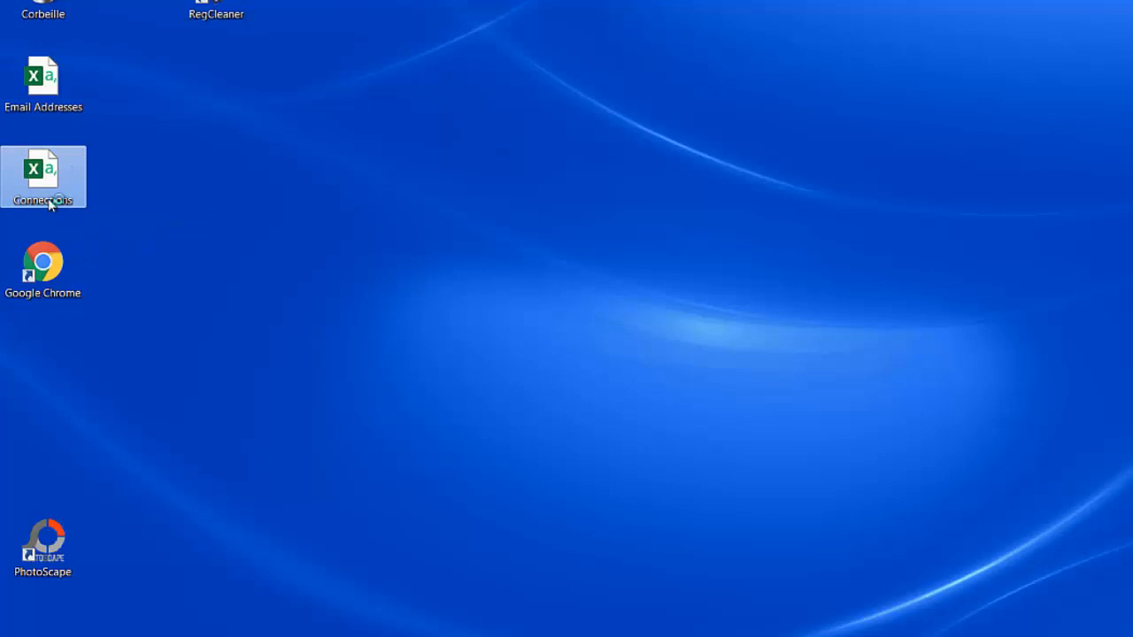
double_click(45, 177)
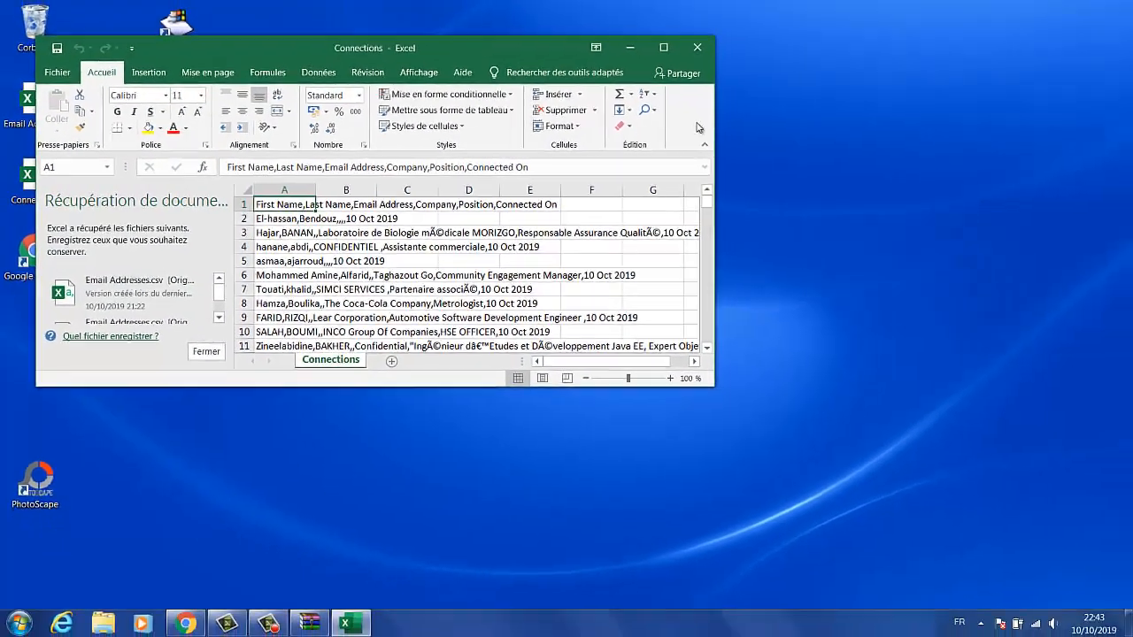
click(699, 82)
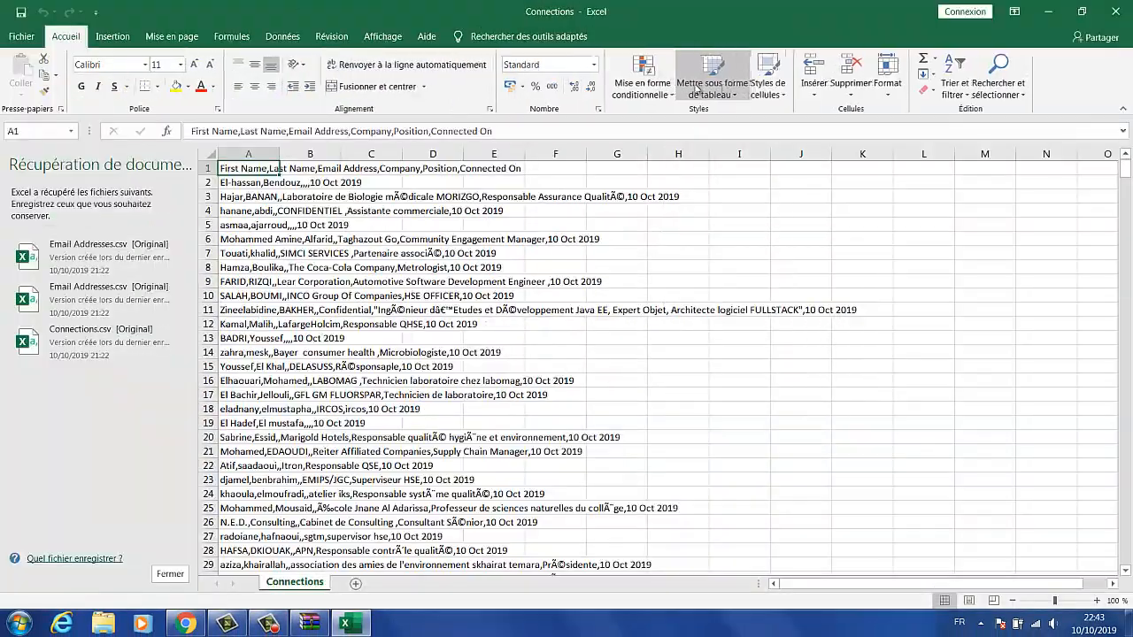
Step: Try to convert the text to columns with only cell B26 selected, and dismiss the alert
scroll(244, 339, down, 4)
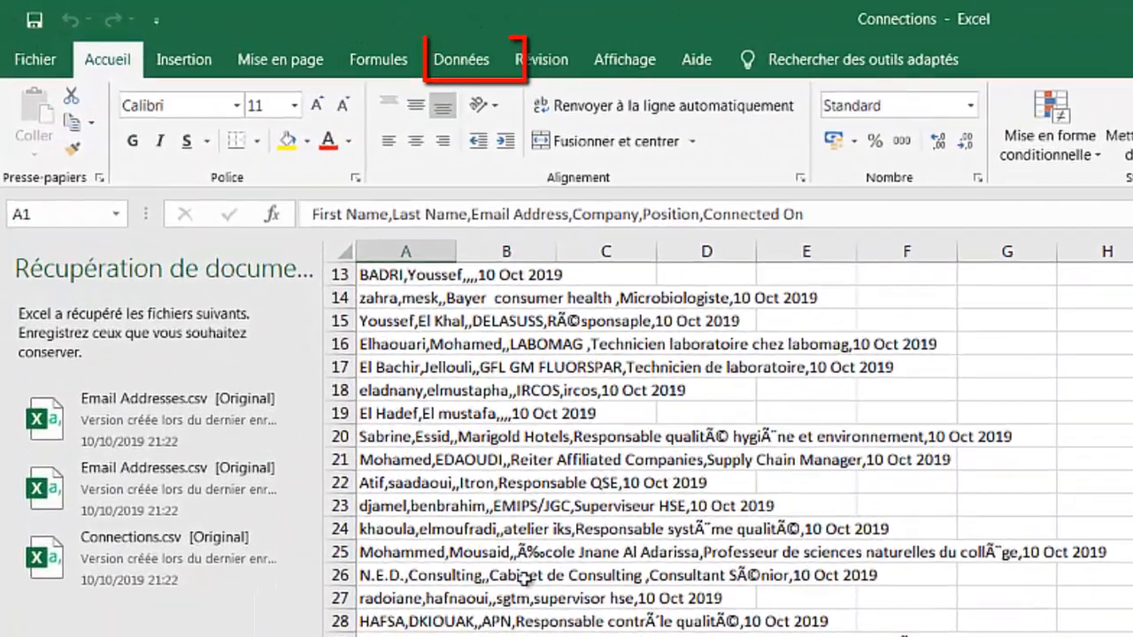
click(305, 352)
click(641, 61)
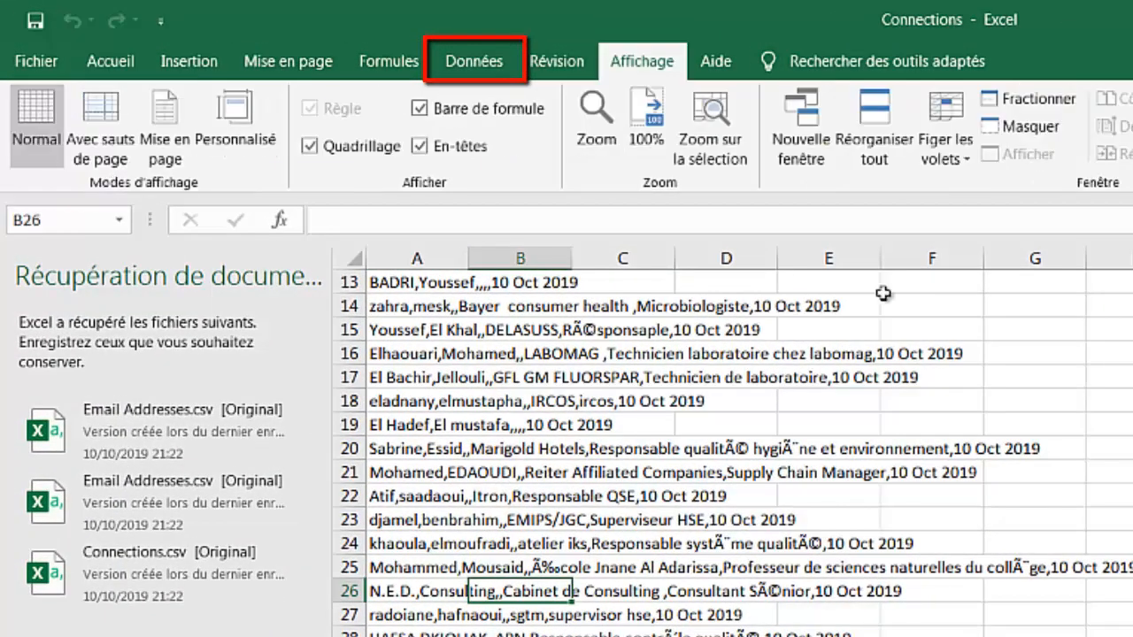
click(506, 71)
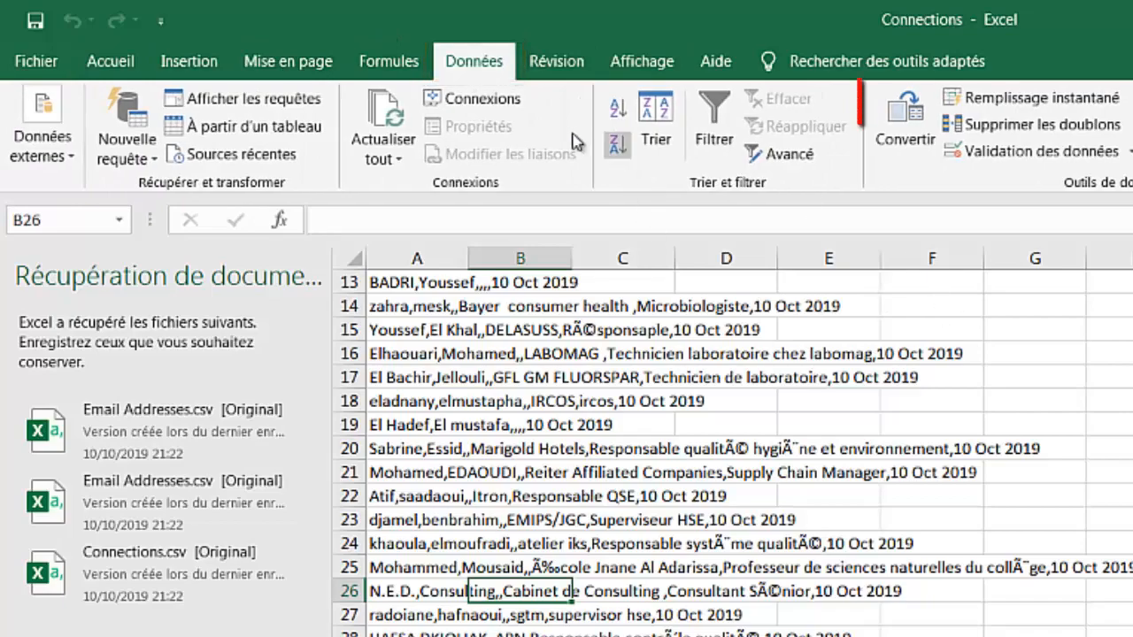
click(909, 147)
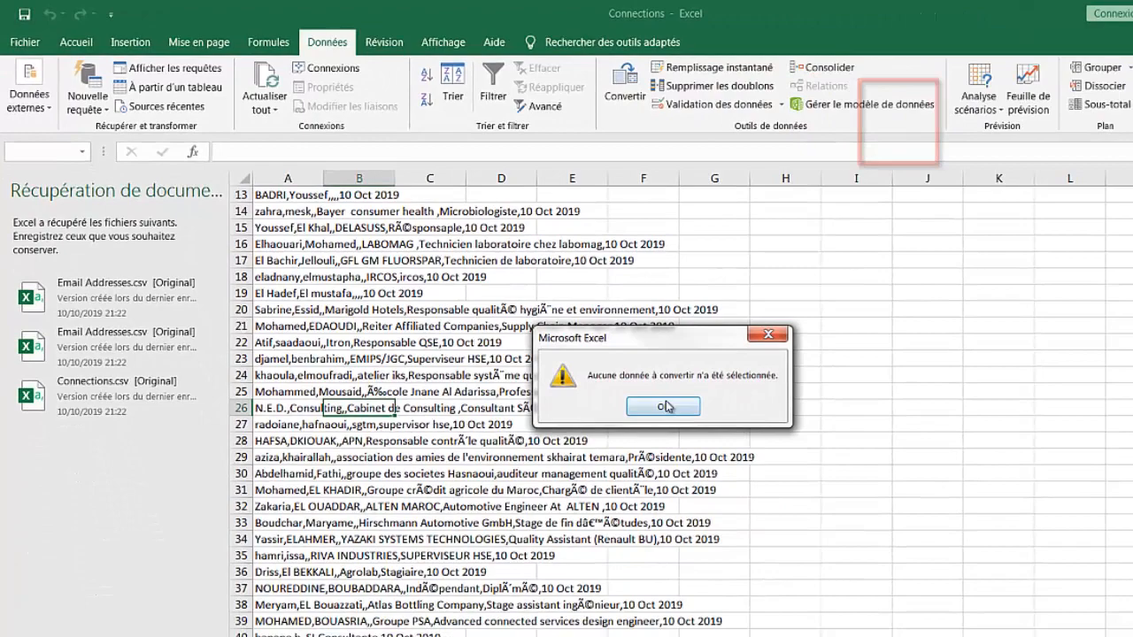
click(962, 591)
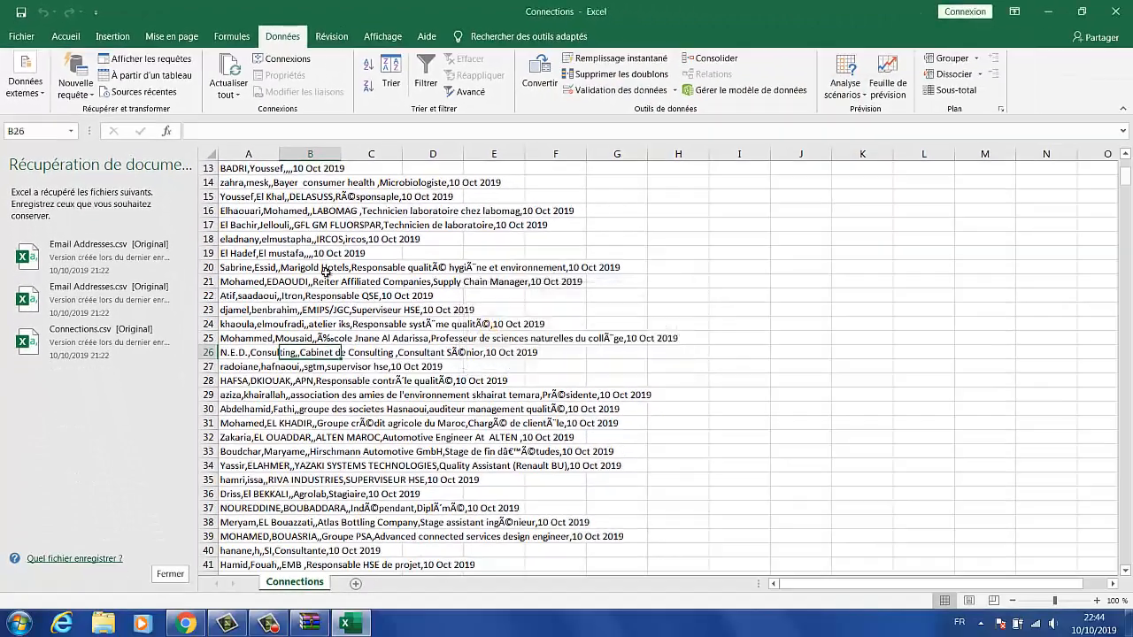
Step: Convert the text in A13:A624 to columns as delimited data, adding the comma (Virgule) as a separator
click(240, 168)
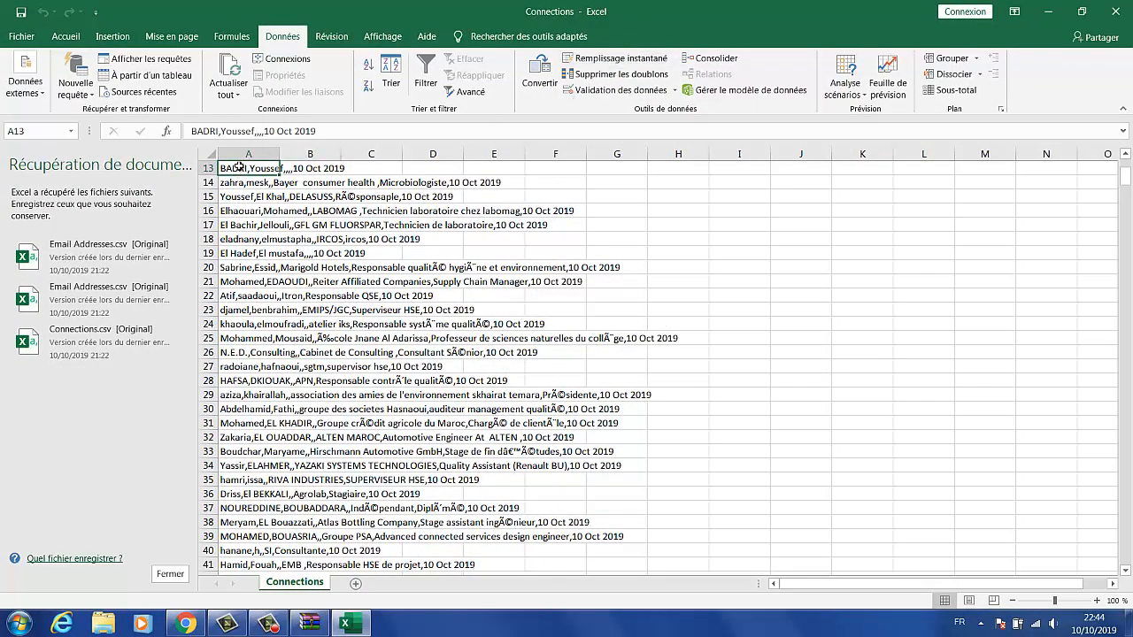
drag(237, 166, 218, 631)
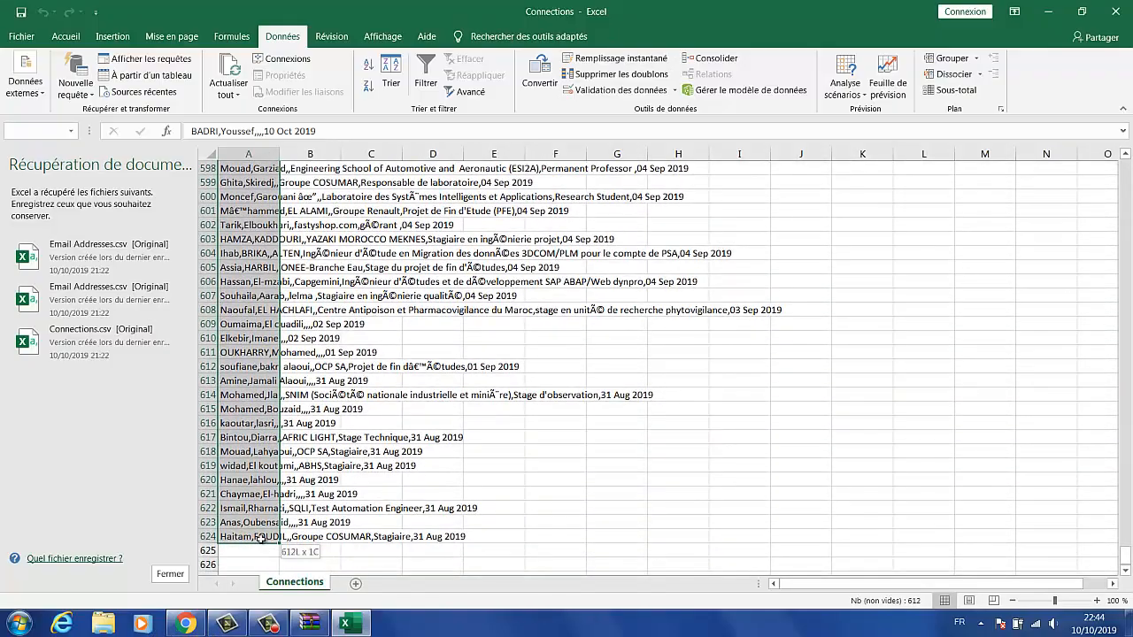
click(559, 76)
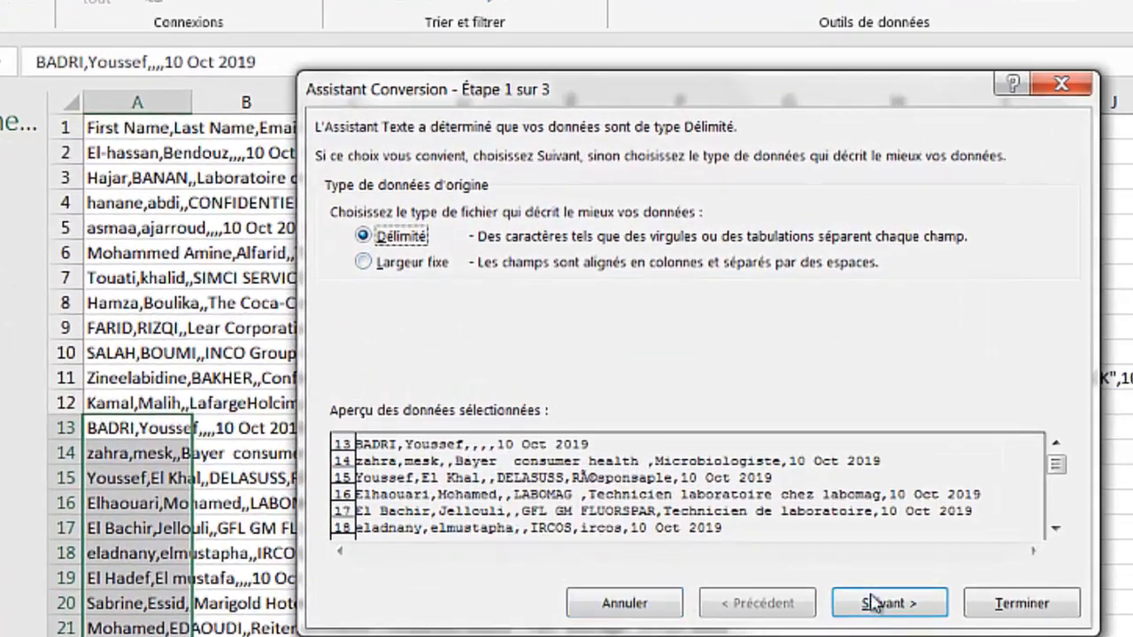
click(865, 602)
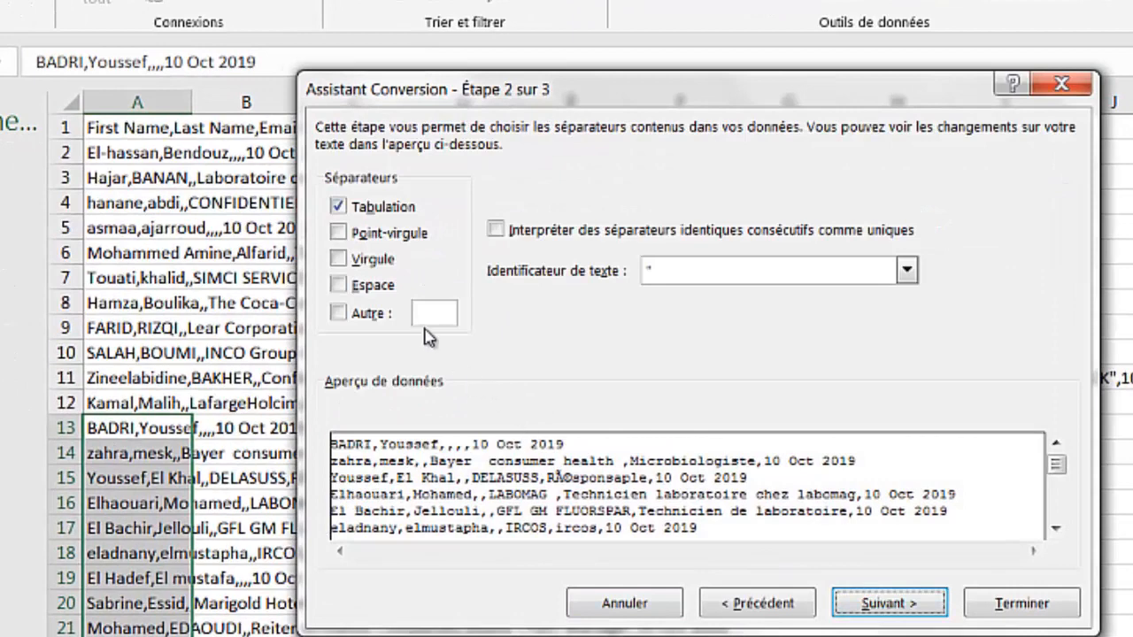
click(368, 265)
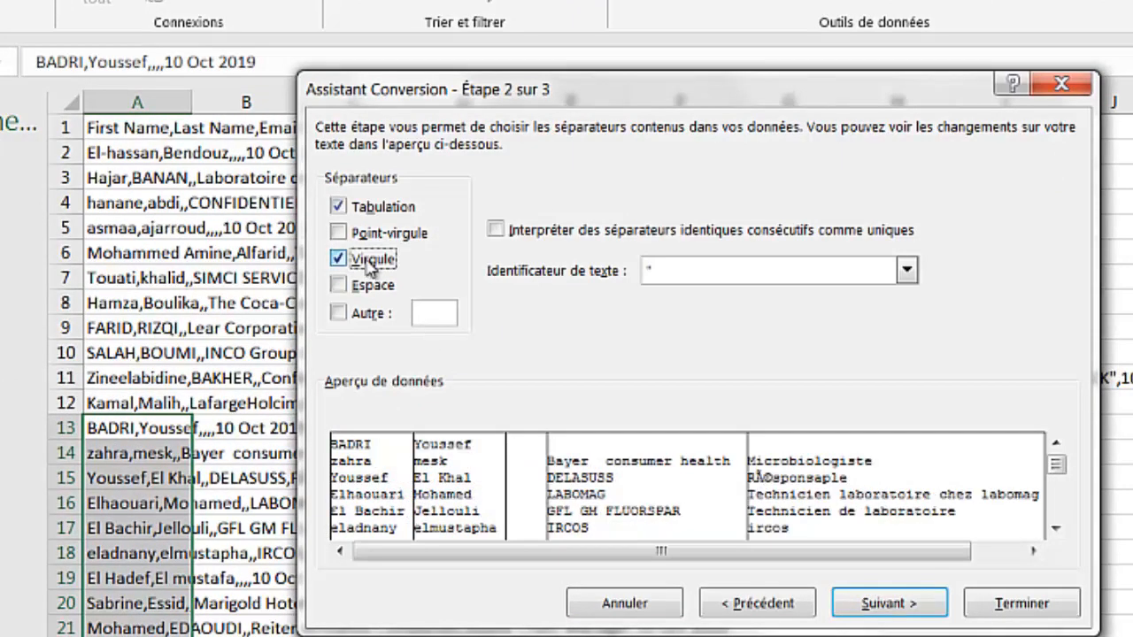
click(1016, 610)
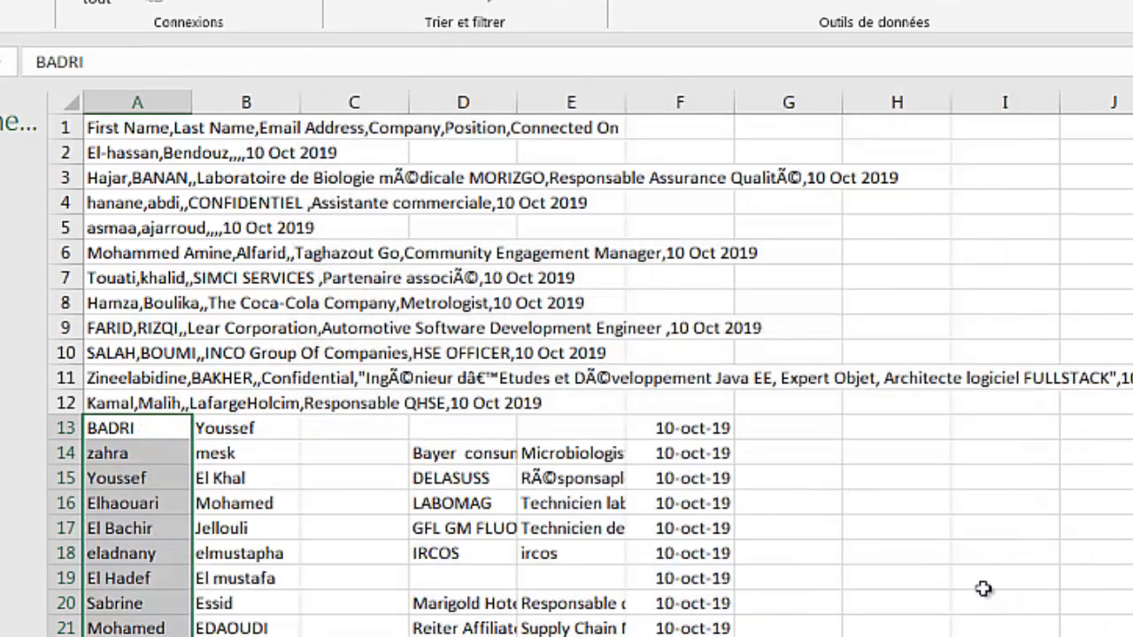
Step: Convert the remaining text in A1:A12 to columns as delimited (Délimité) data, keeping the tab and comma separators
scroll(274, 566, down, 2)
scroll(270, 558, up, 2)
drag(115, 402, 115, 128)
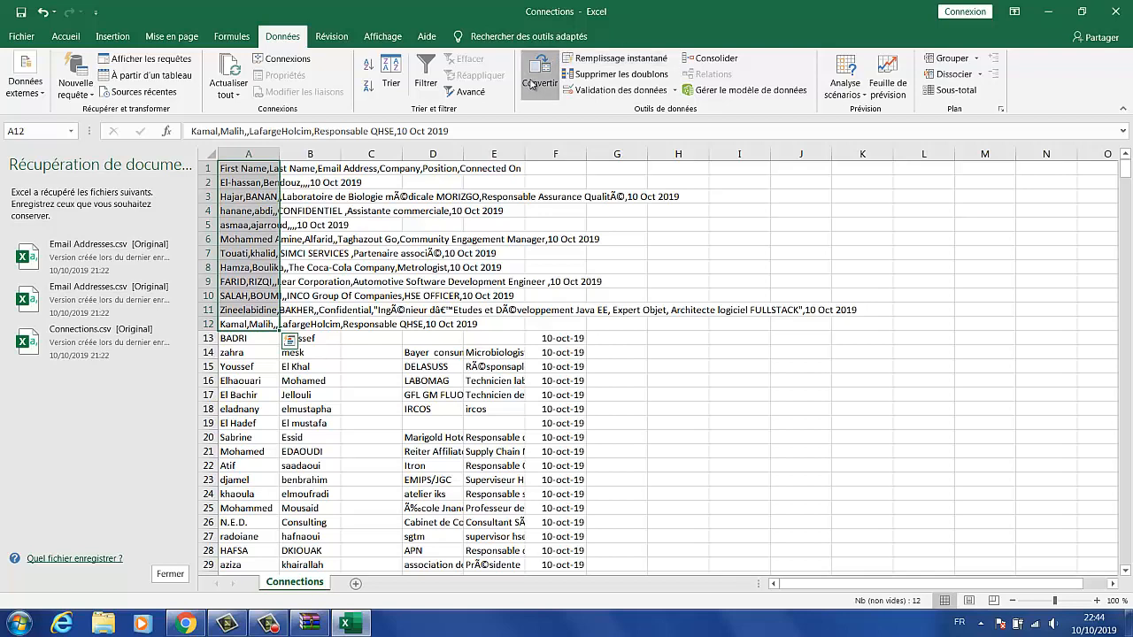
click(539, 75)
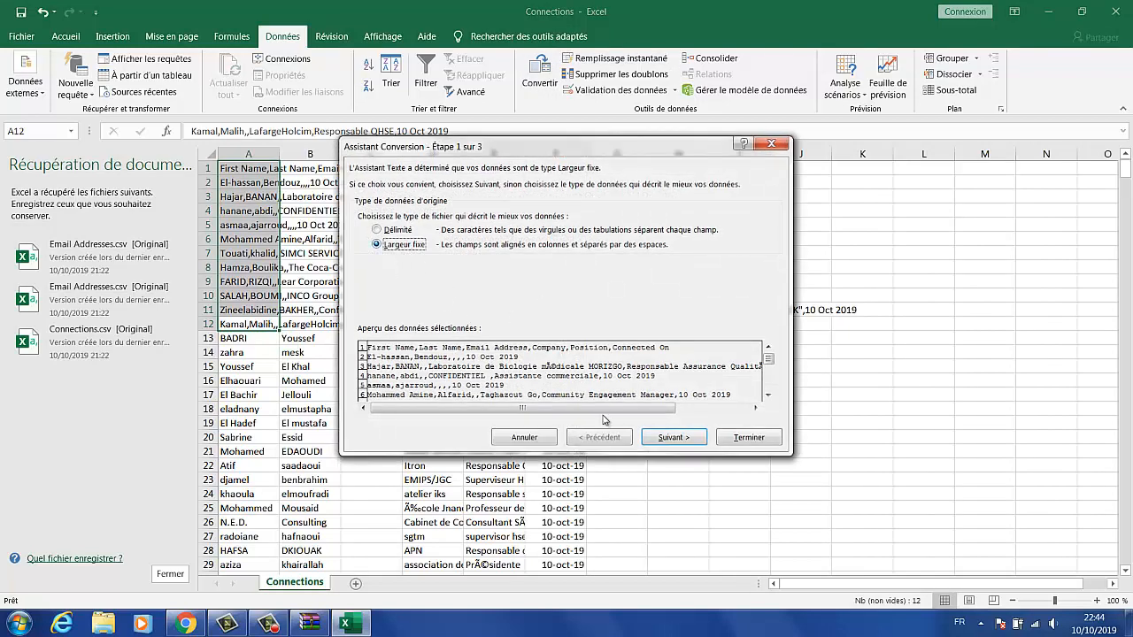
click(669, 440)
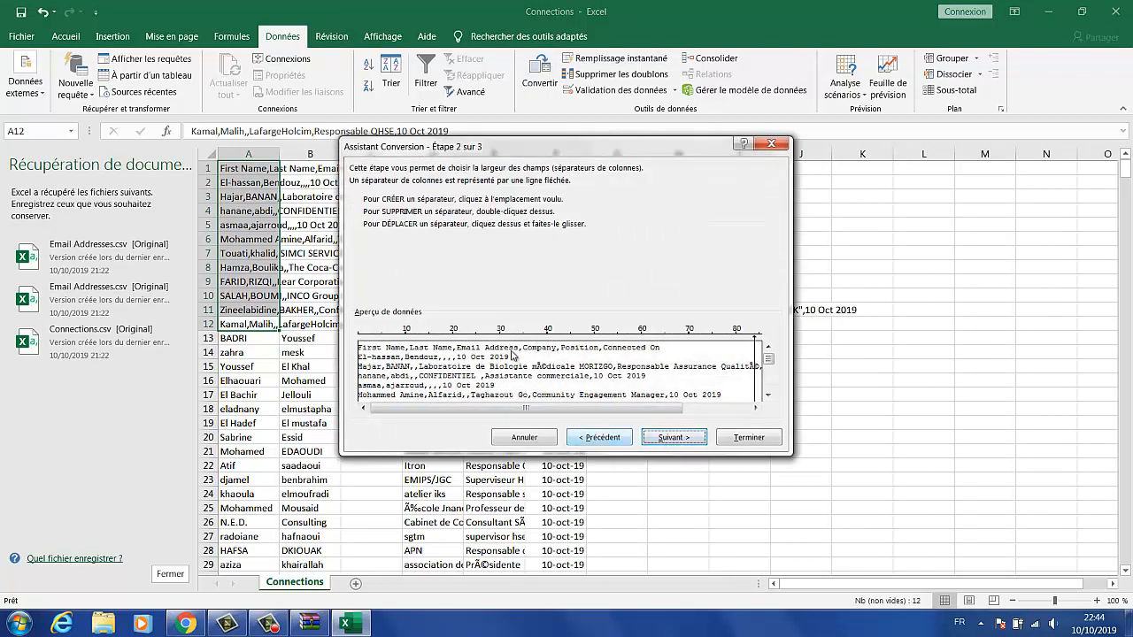
click(598, 437)
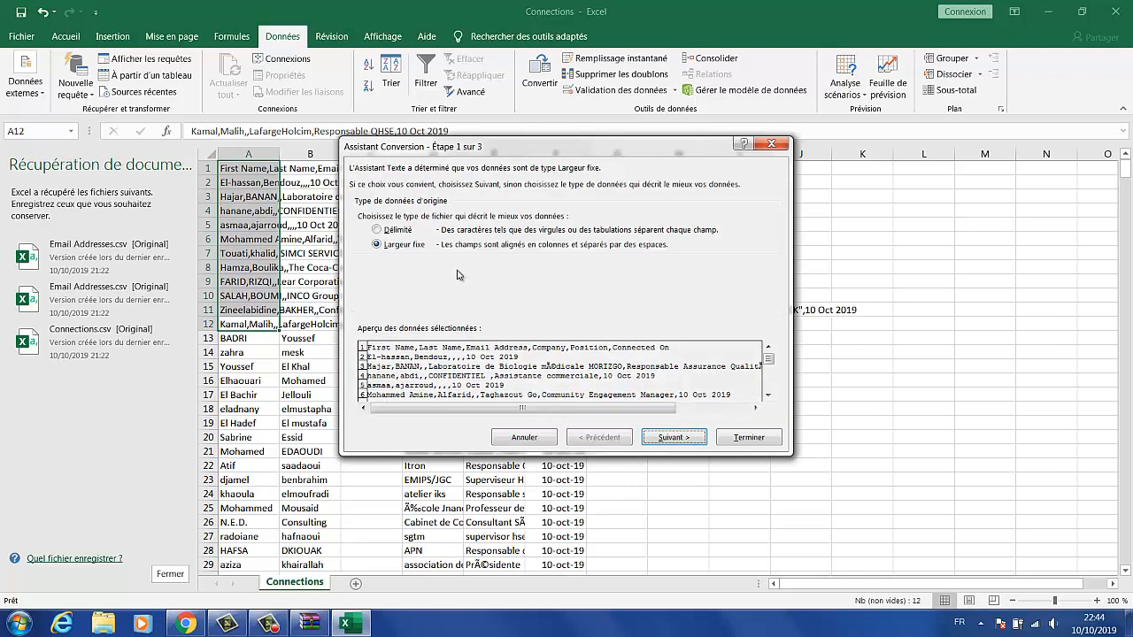
click(416, 231)
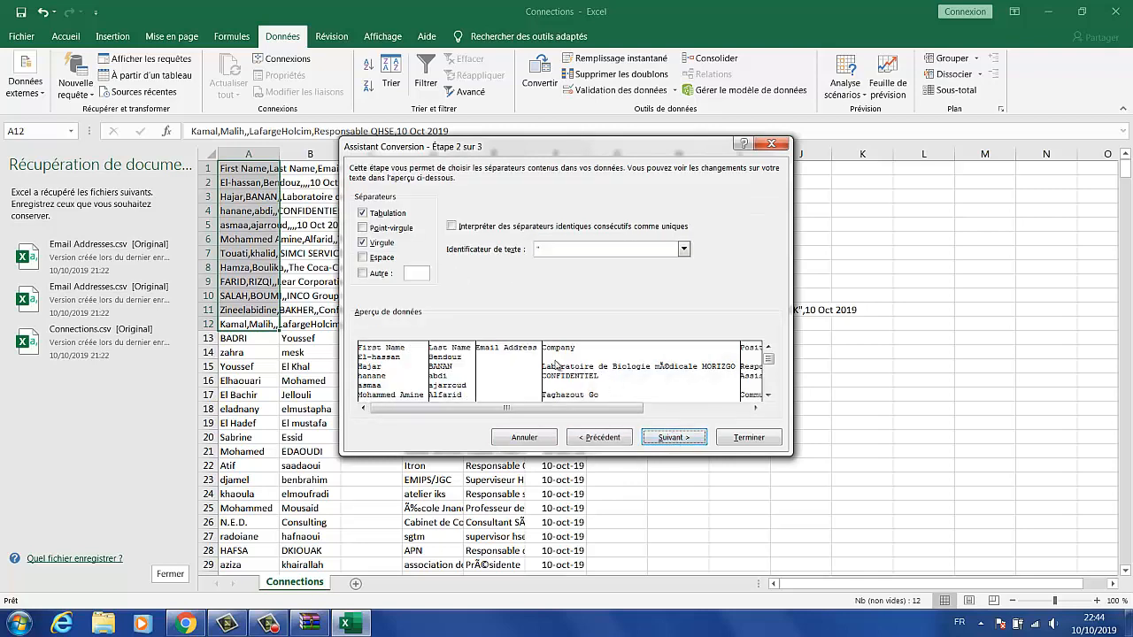
click(741, 440)
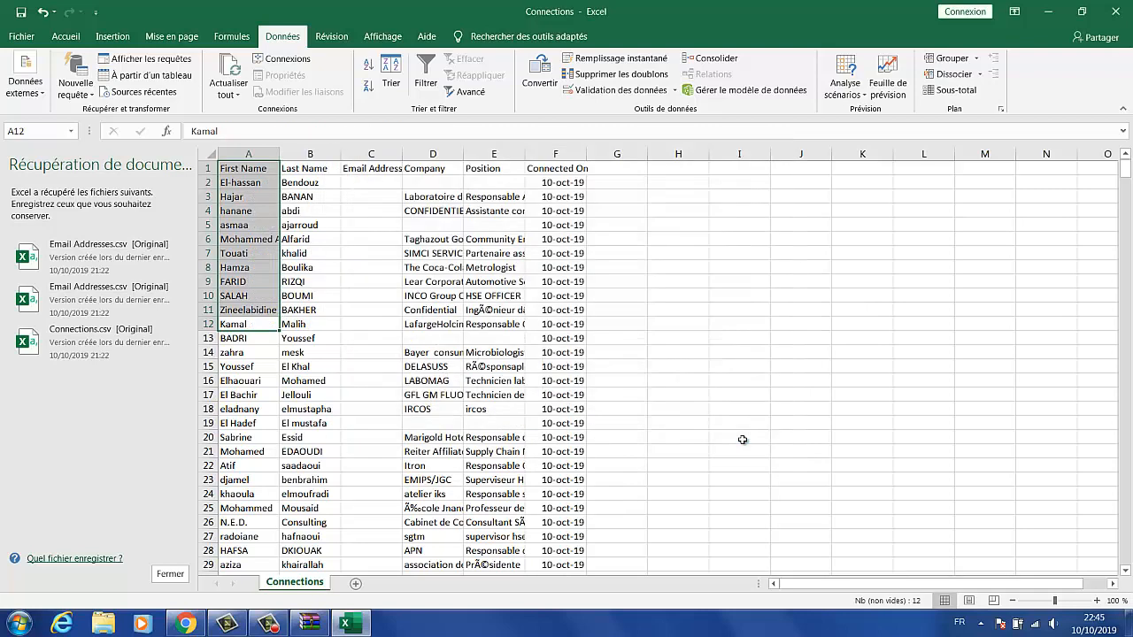
Step: Widen columns A to F, from First Name to Connected On, so their entries fit
click(715, 362)
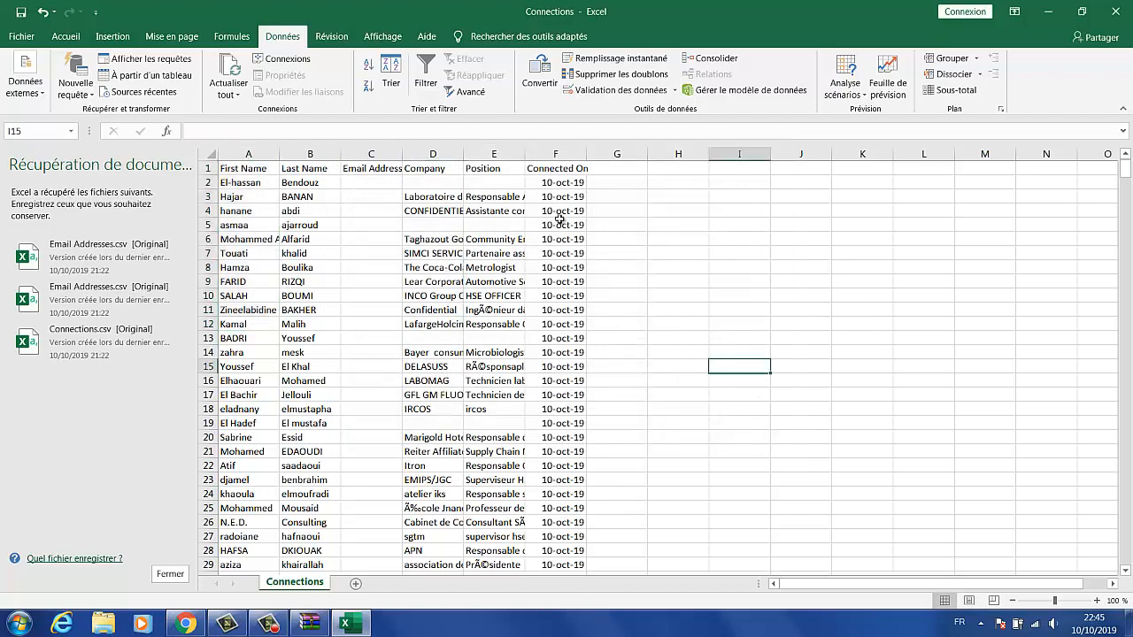
double_click(589, 154)
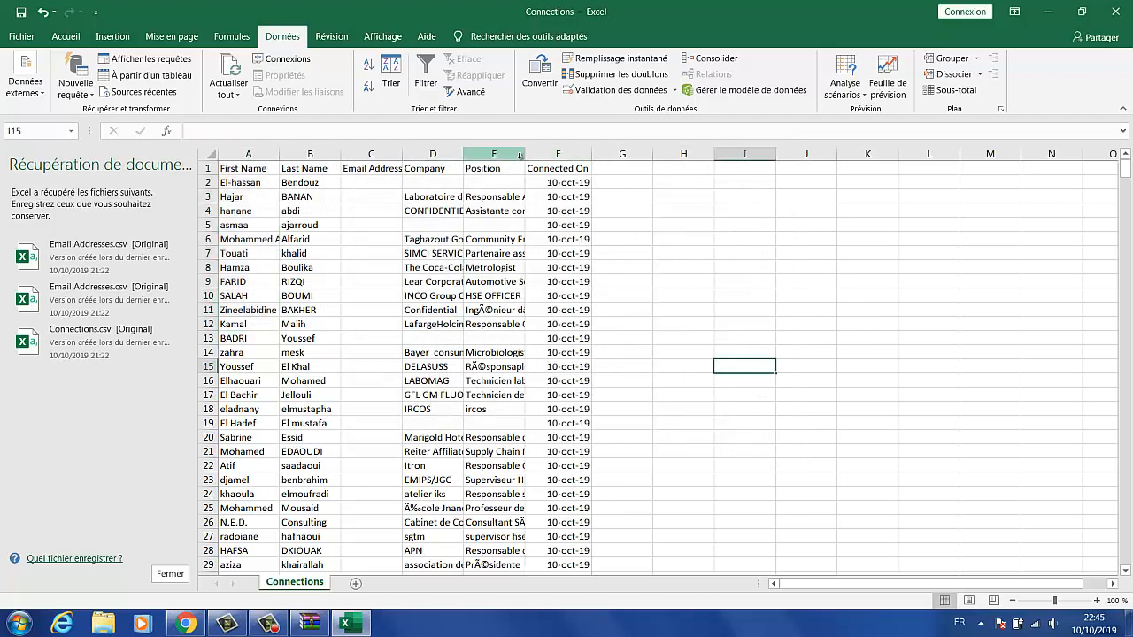
double_click(525, 154)
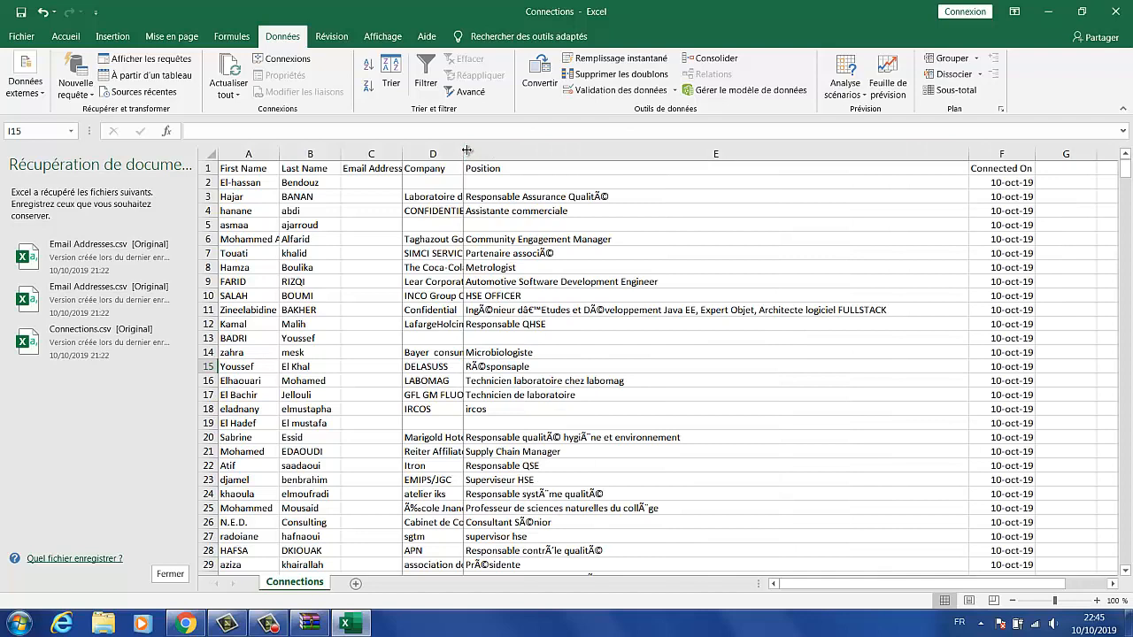
double_click(463, 154)
double_click(402, 154)
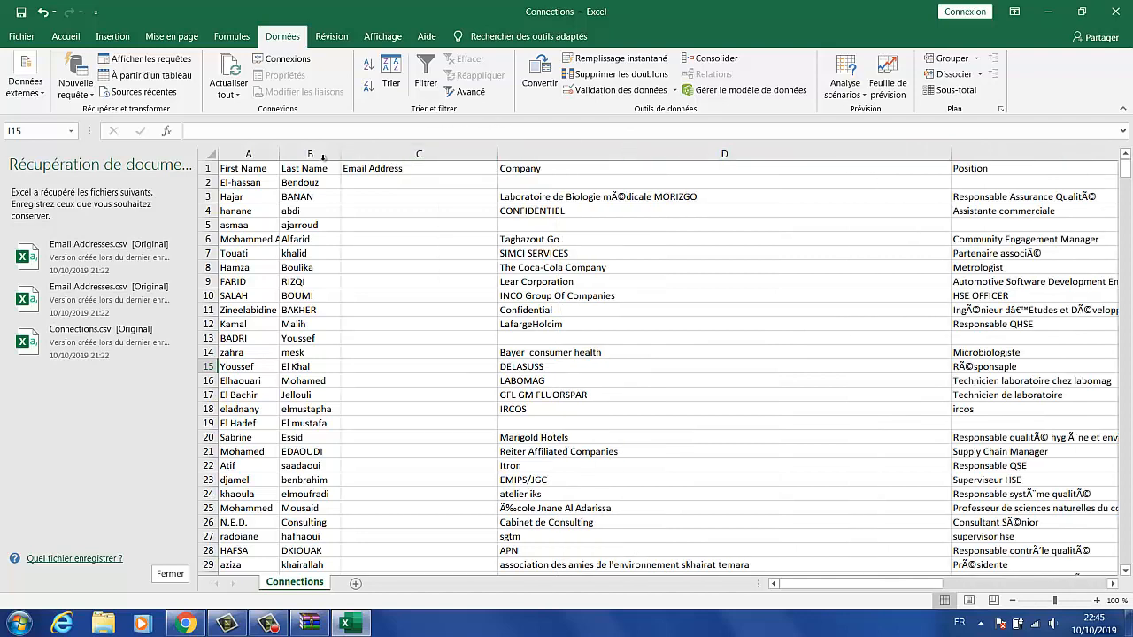
drag(340, 154, 430, 154)
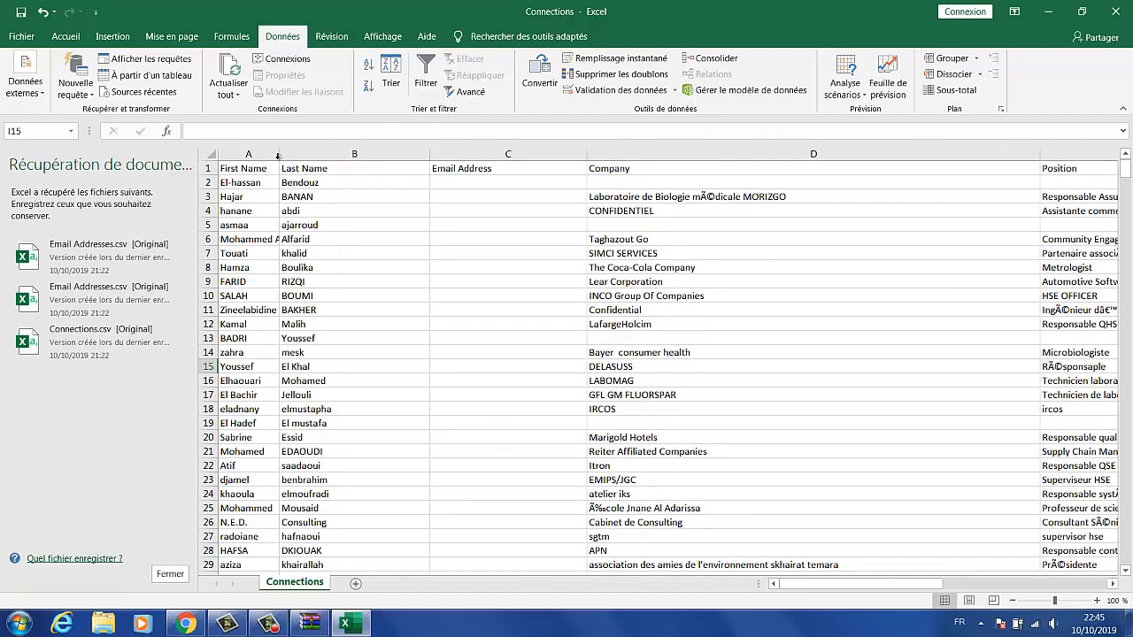
double_click(277, 154)
Step: Look through the connections list for contacts that have an entry in the Email Address column
scroll(655, 306, down, 11)
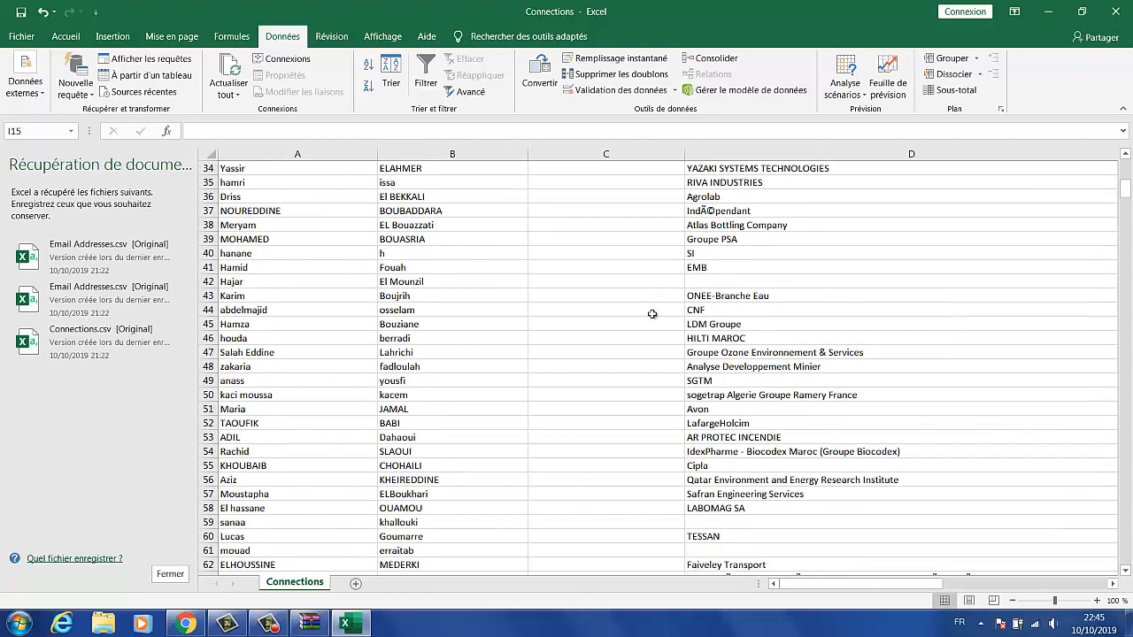
scroll(885, 345, down, 10)
scroll(610, 250, up, 2)
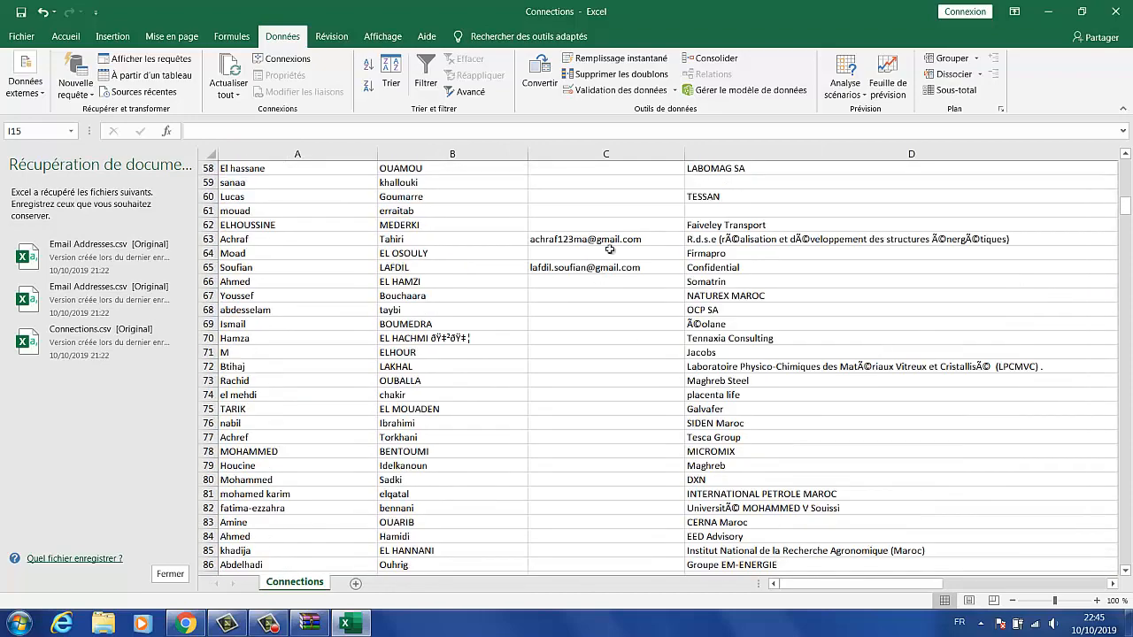
click(599, 269)
scroll(566, 336, down, 12)
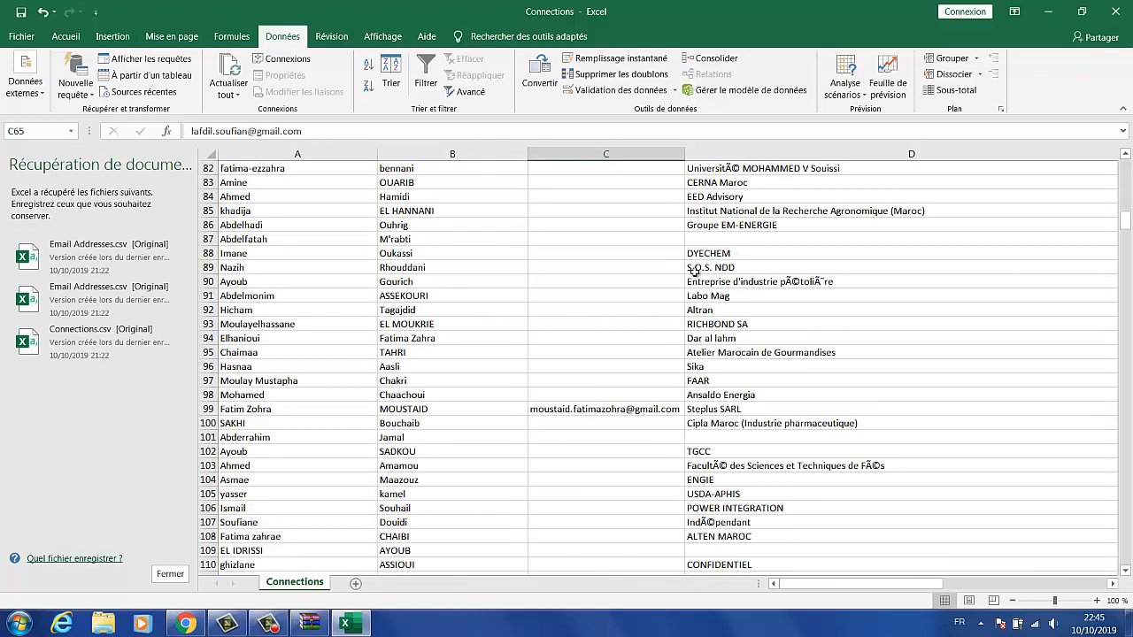
click(559, 242)
scroll(637, 316, down, 3)
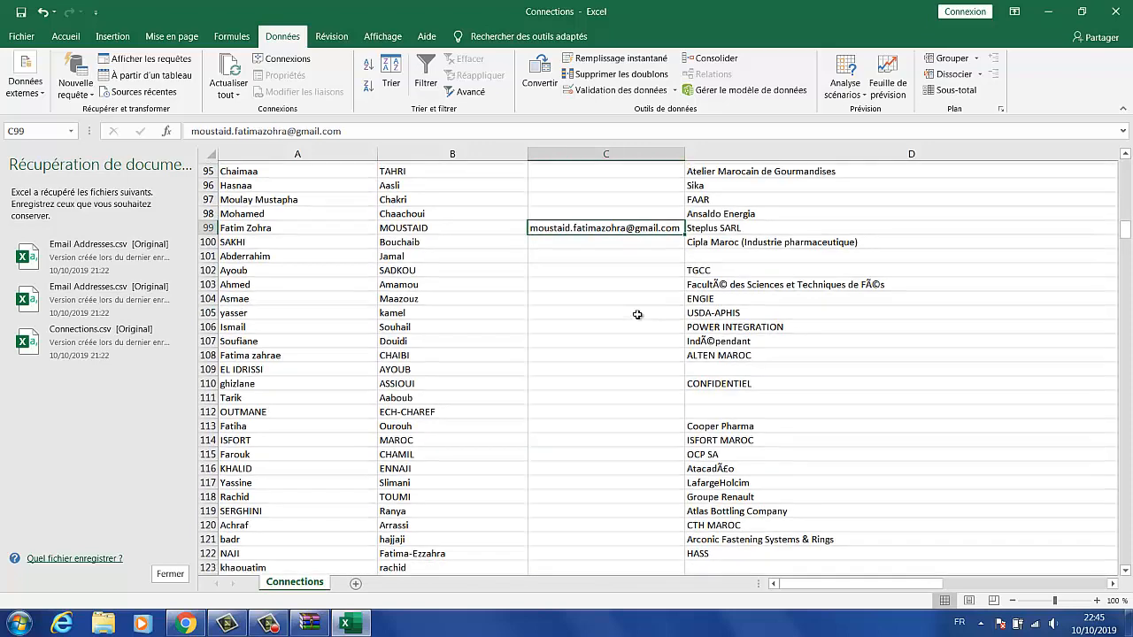
scroll(637, 316, up, 5)
scroll(637, 318, down, 10)
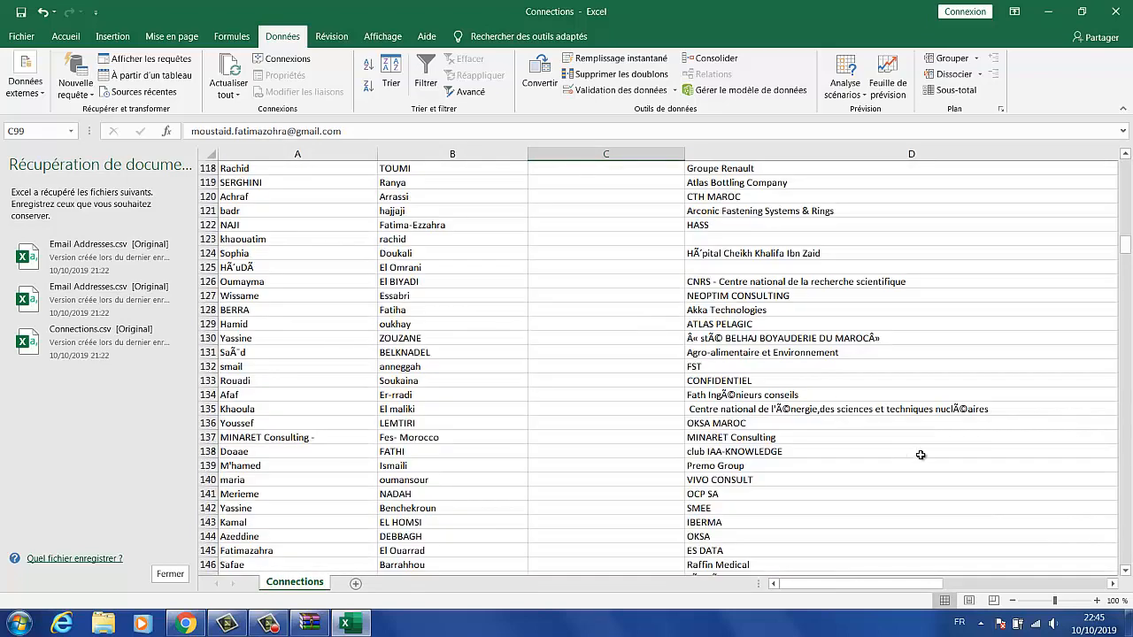
drag(903, 582, 788, 579)
scroll(1130, 246, up, 20)
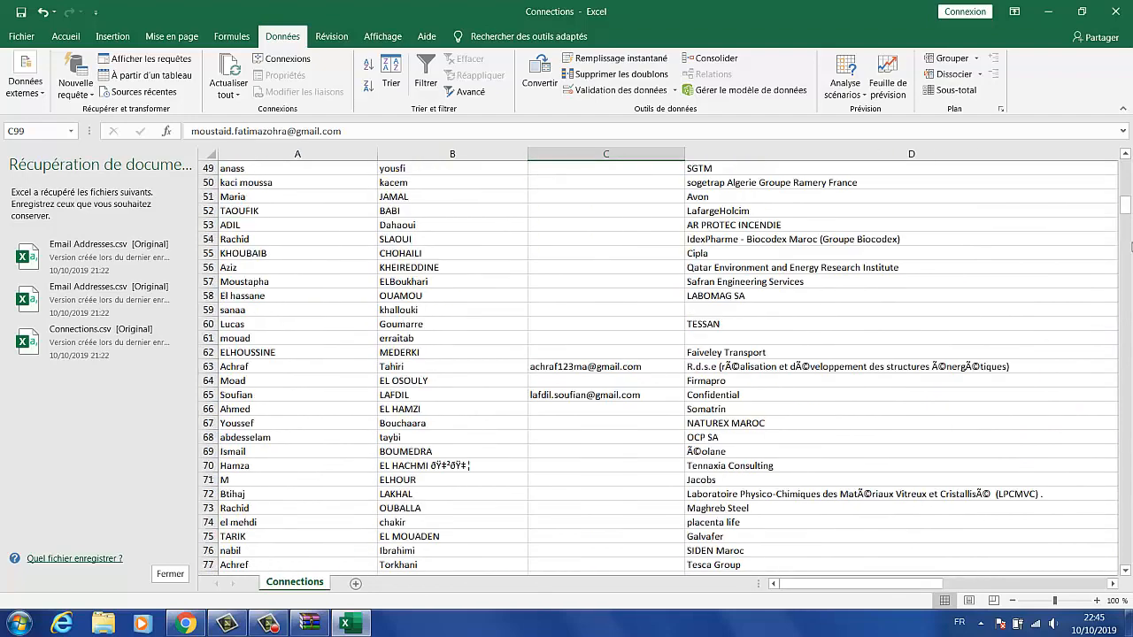
scroll(1130, 246, up, 5)
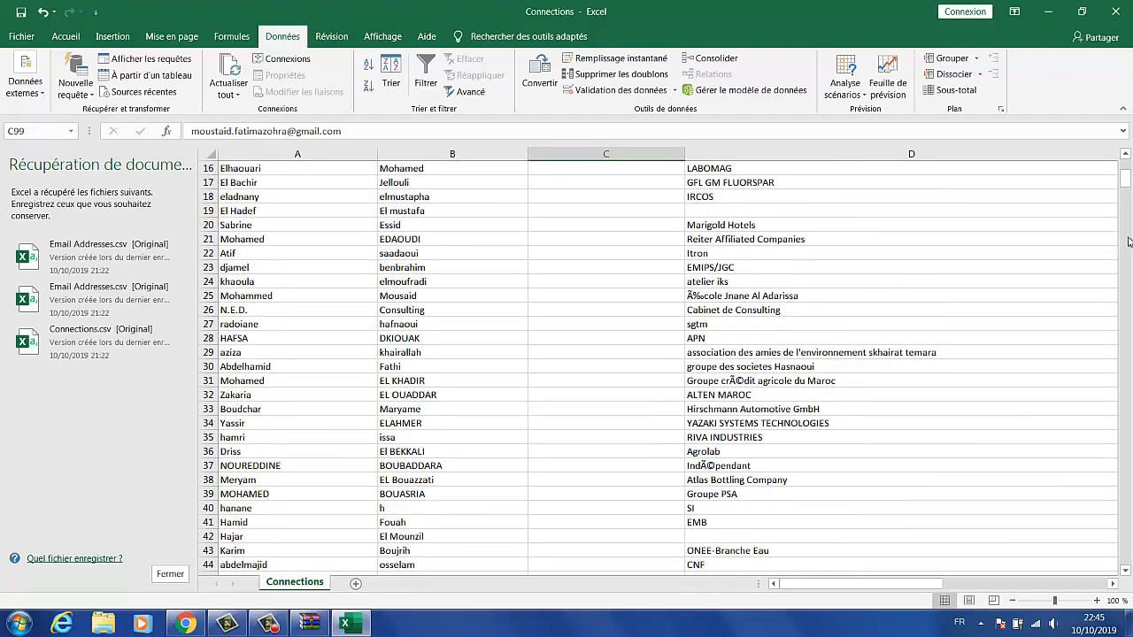